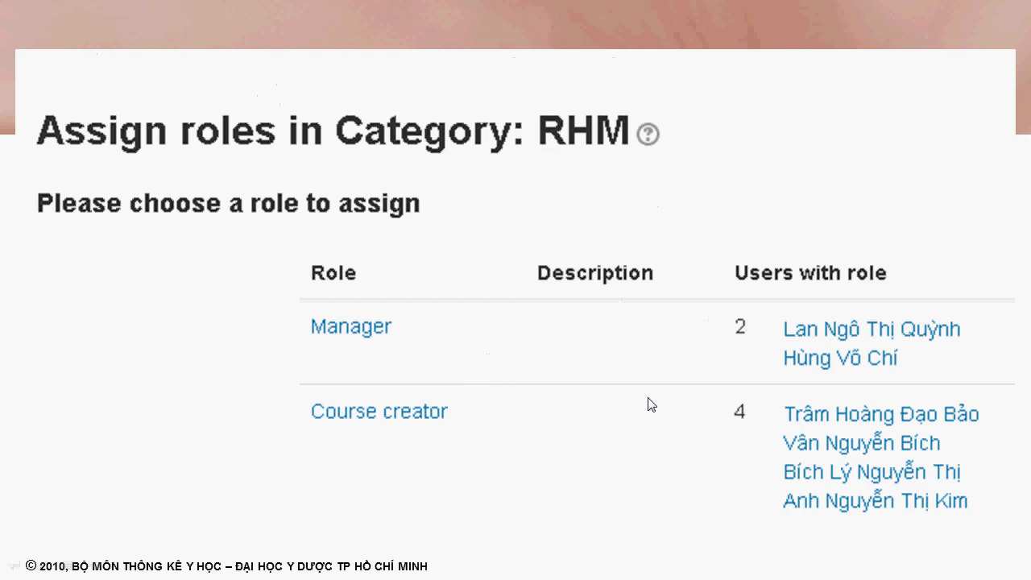
Step: Advance the slide show to the 'Quản lí danh sách ban điều hành (Manager)' slide
click(375, 348)
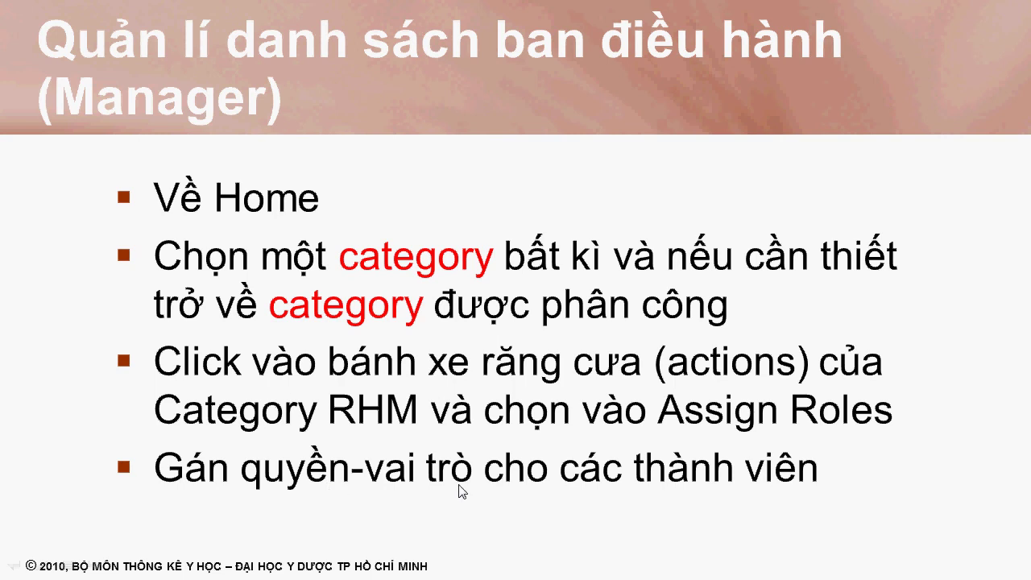
Step: Return to Moodle in Chrome and go to the site home page
key(alt+Tab)
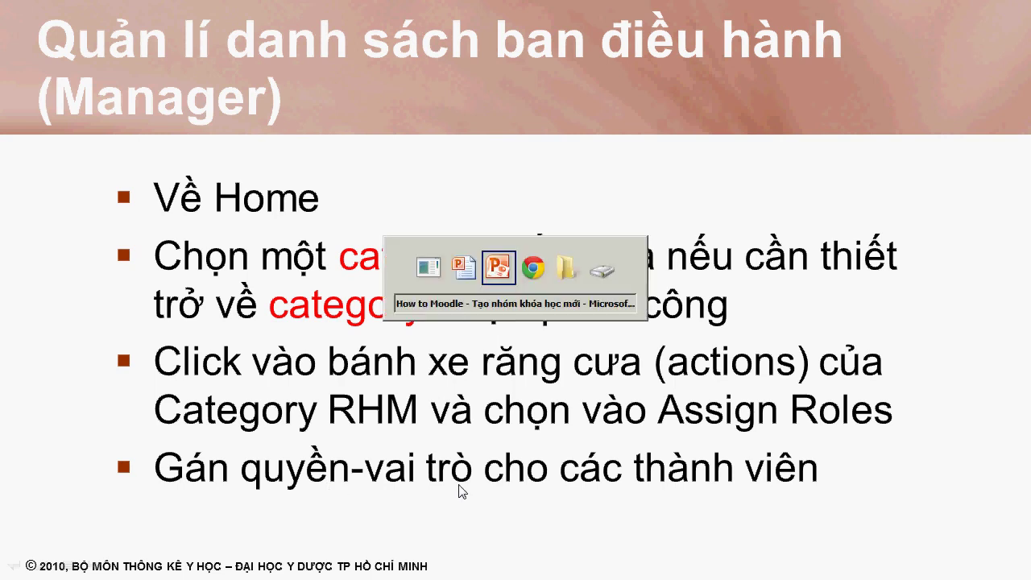
key(alt+Tab)
scroll(826, 244, up, 5)
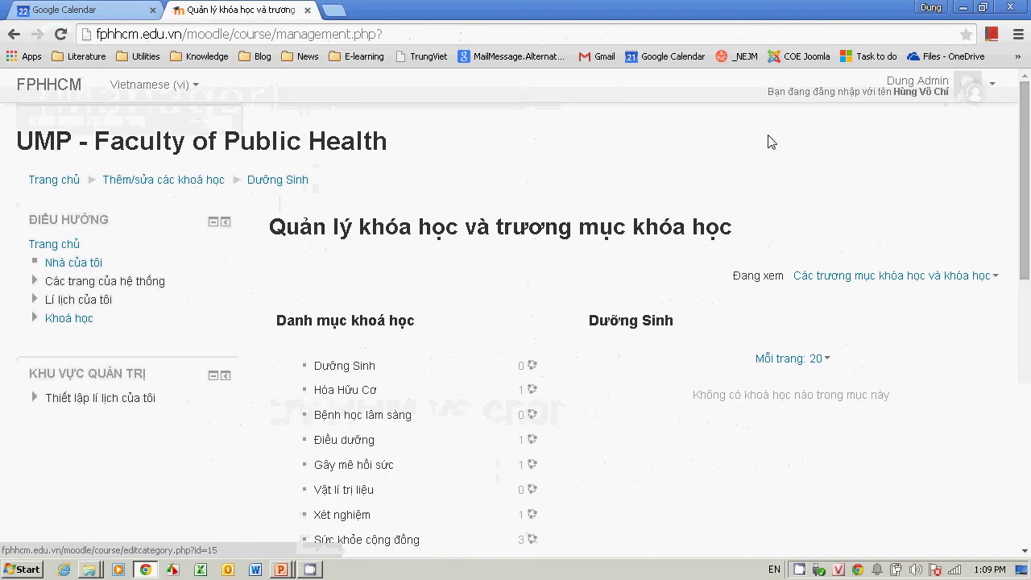
scroll(41, 191, down, 4)
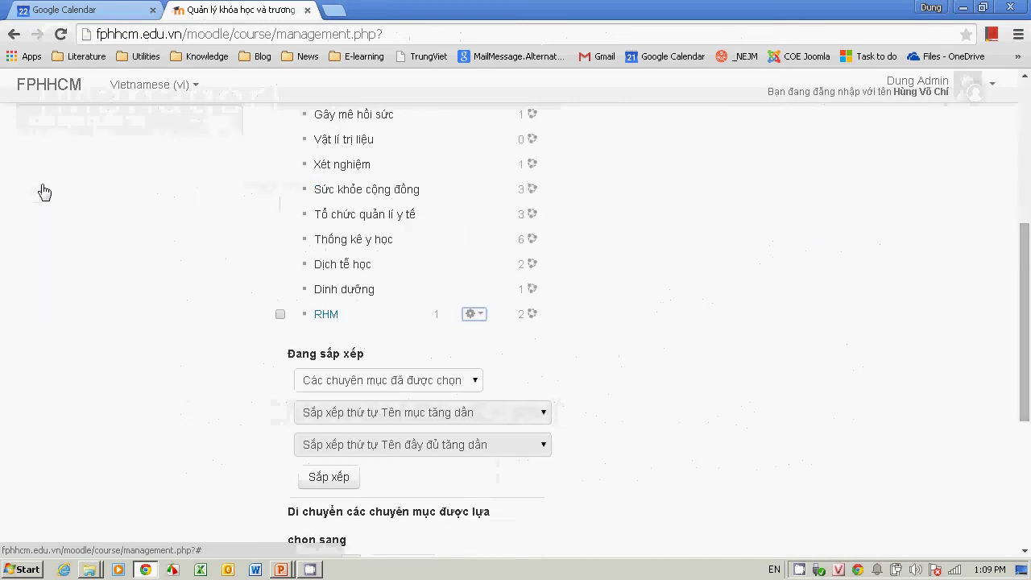
scroll(371, 128, up, 4)
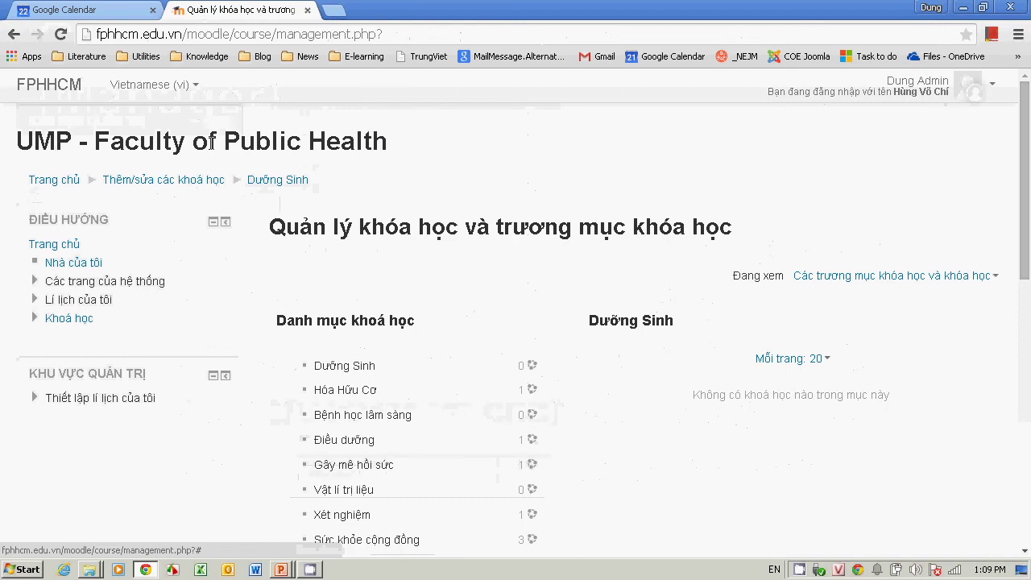
click(75, 185)
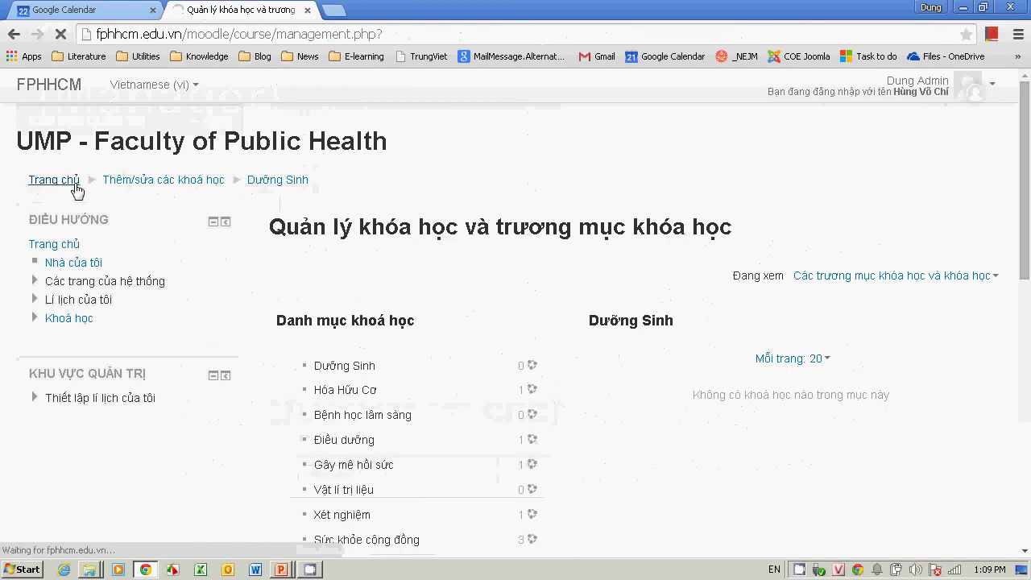
Step: Switch the interface language to English (en) and open the Dưỡng Sinh category
click(197, 87)
click(183, 119)
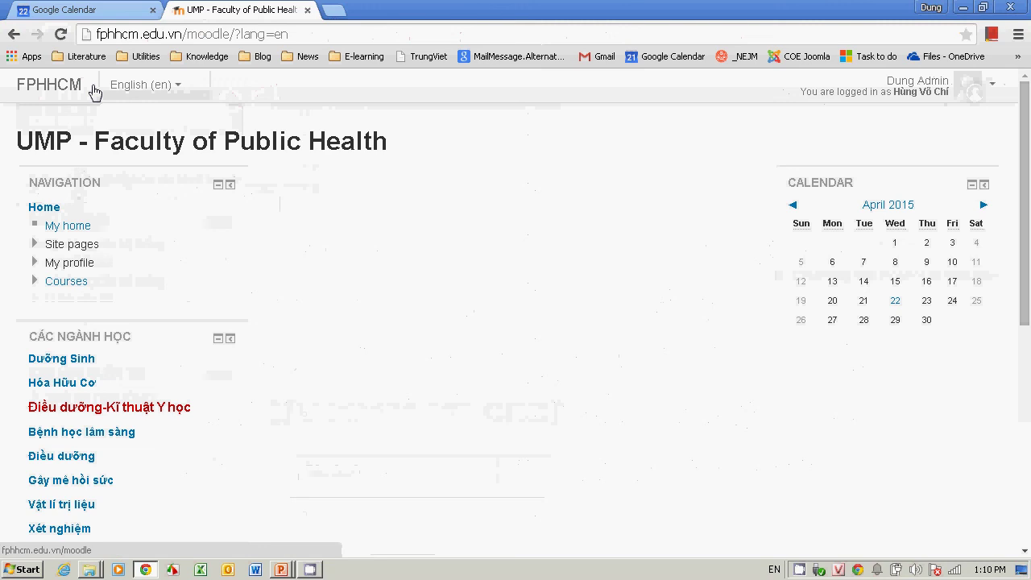
click(57, 359)
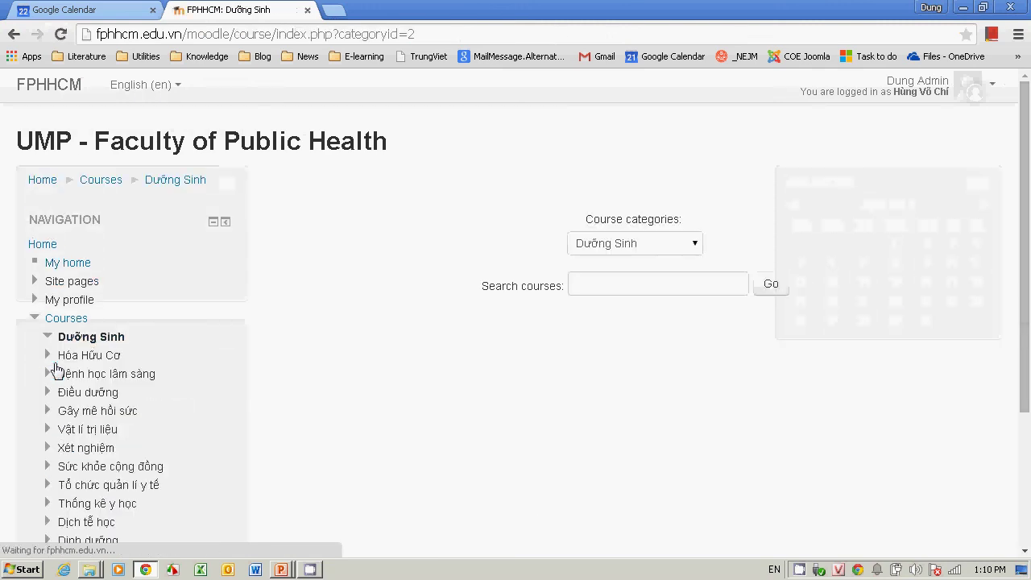
Step: Select RHM in the Course categories dropdown and go to Manage courses
click(693, 248)
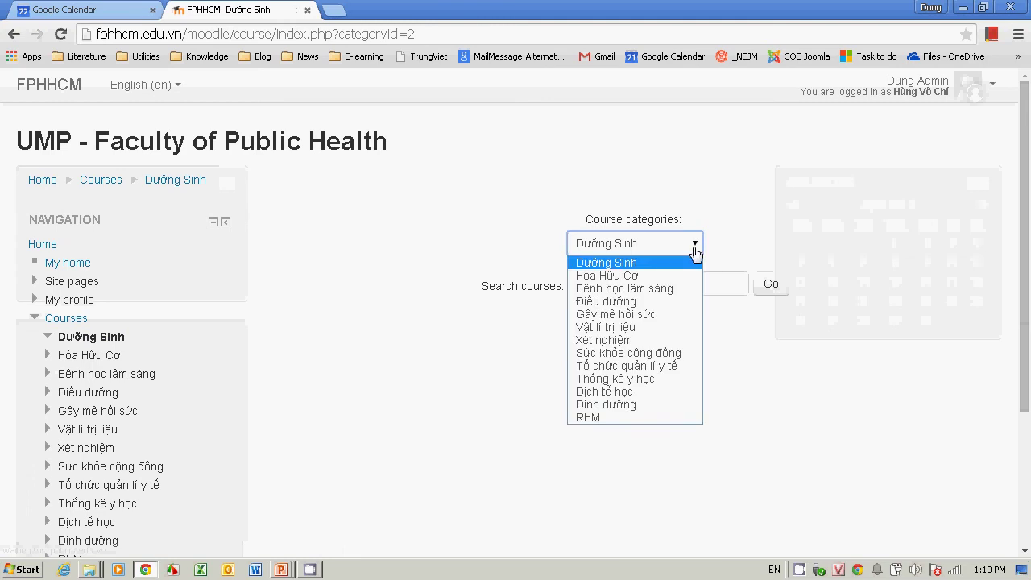
click(629, 417)
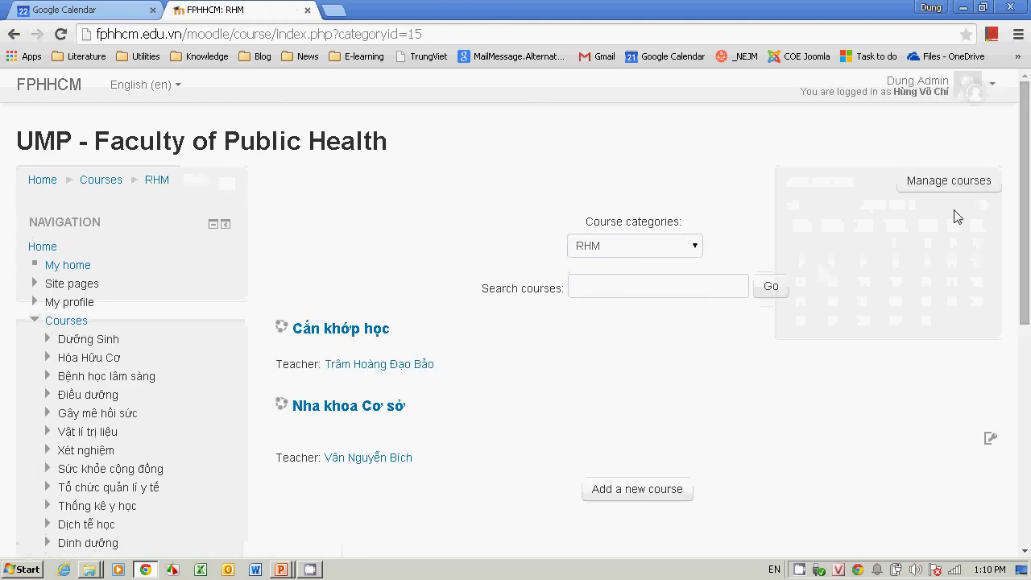
scroll(988, 197, down, 1)
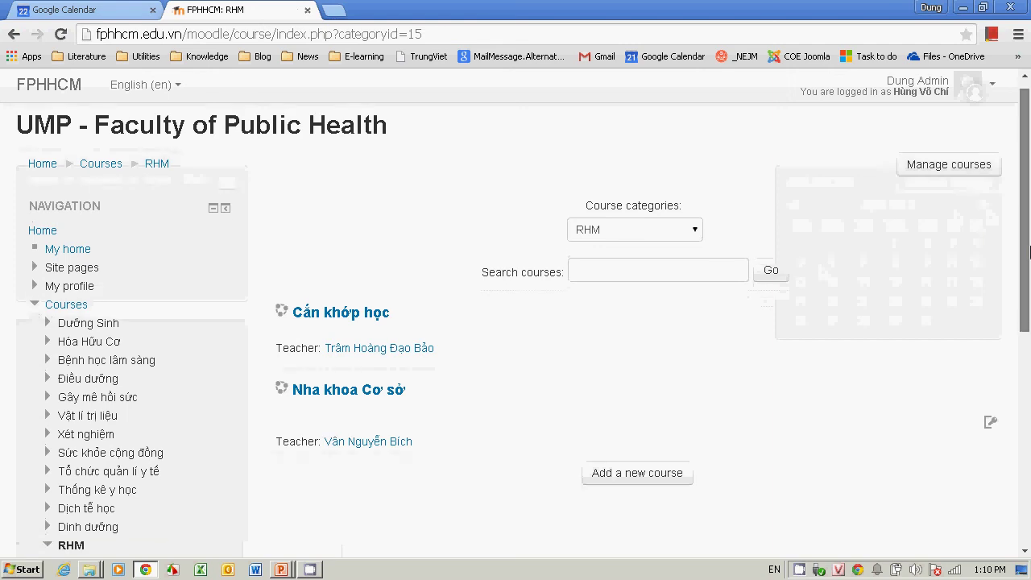
click(966, 169)
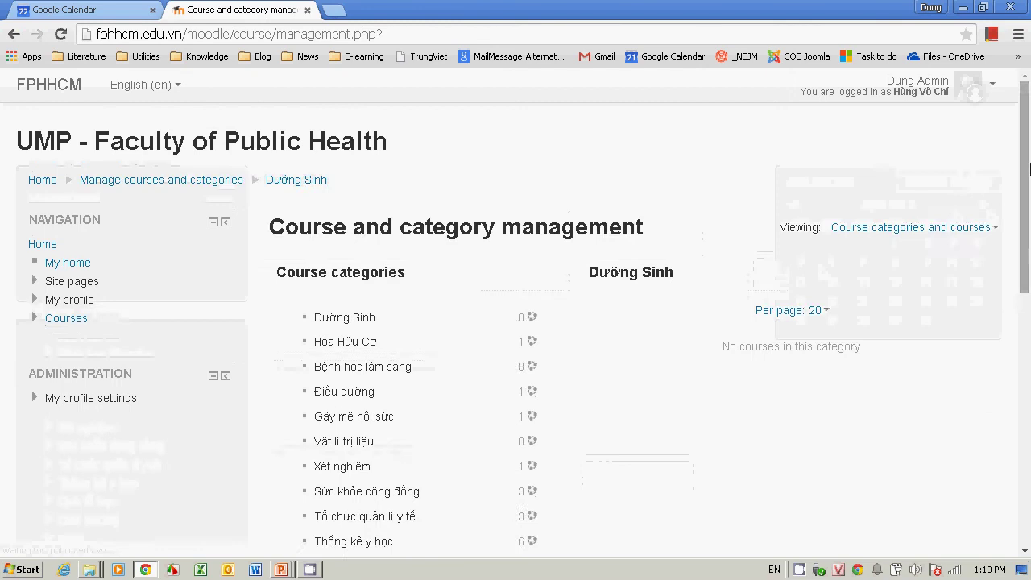
Step: Choose Assign roles from the RHM category's actions menu
drag(1028, 189, 1028, 304)
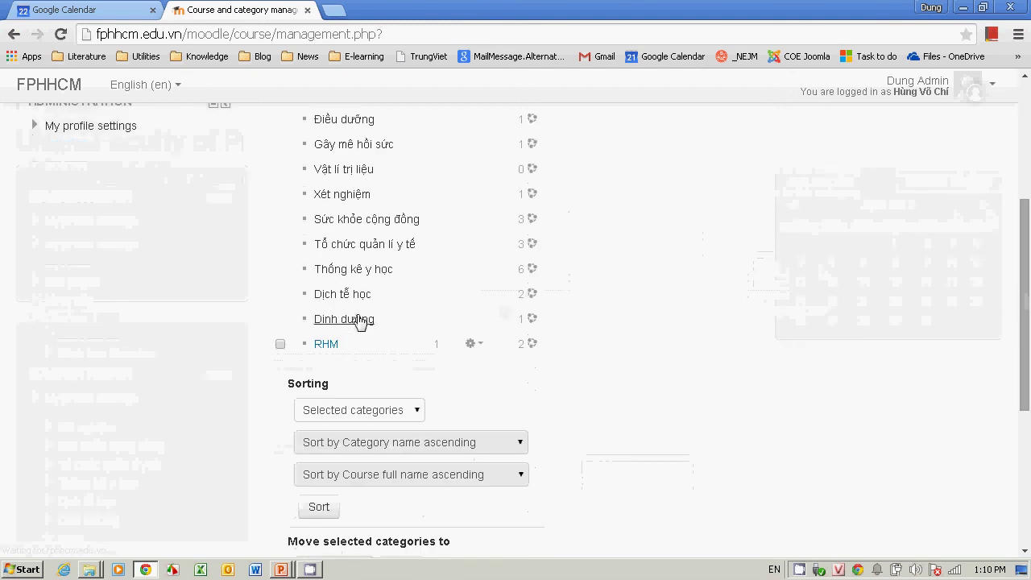
click(474, 344)
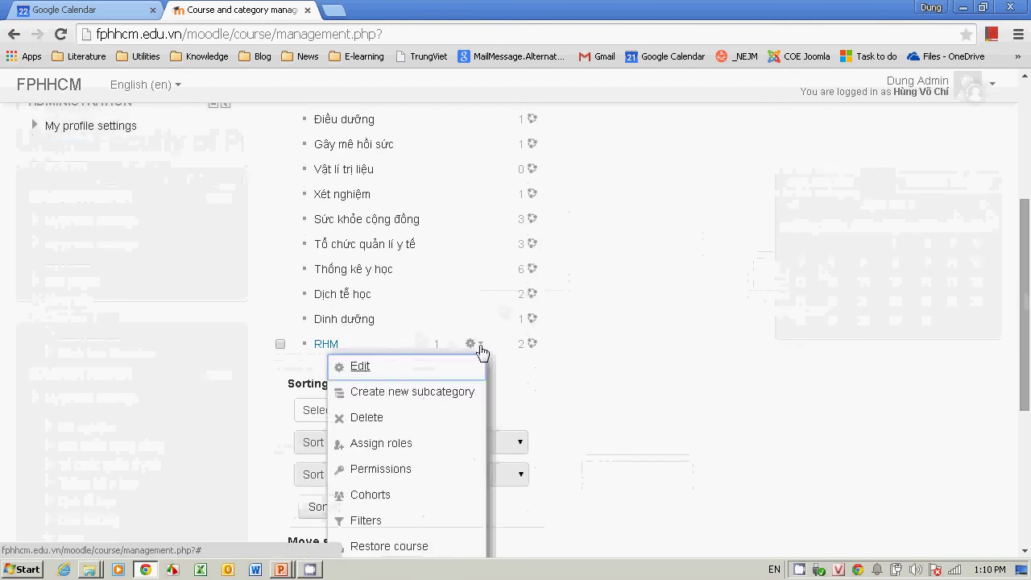
click(441, 445)
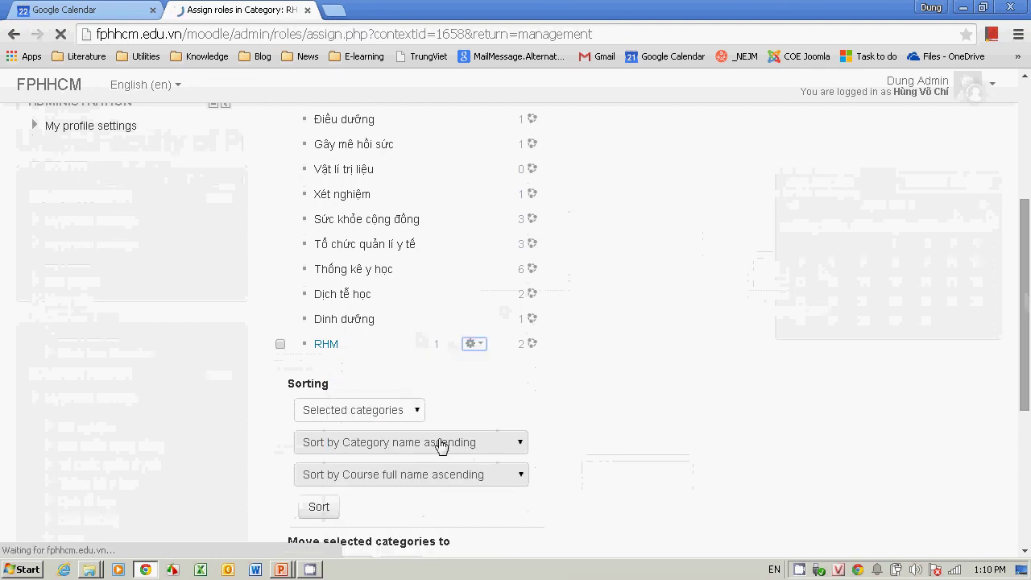
scroll(1027, 276, down, 1)
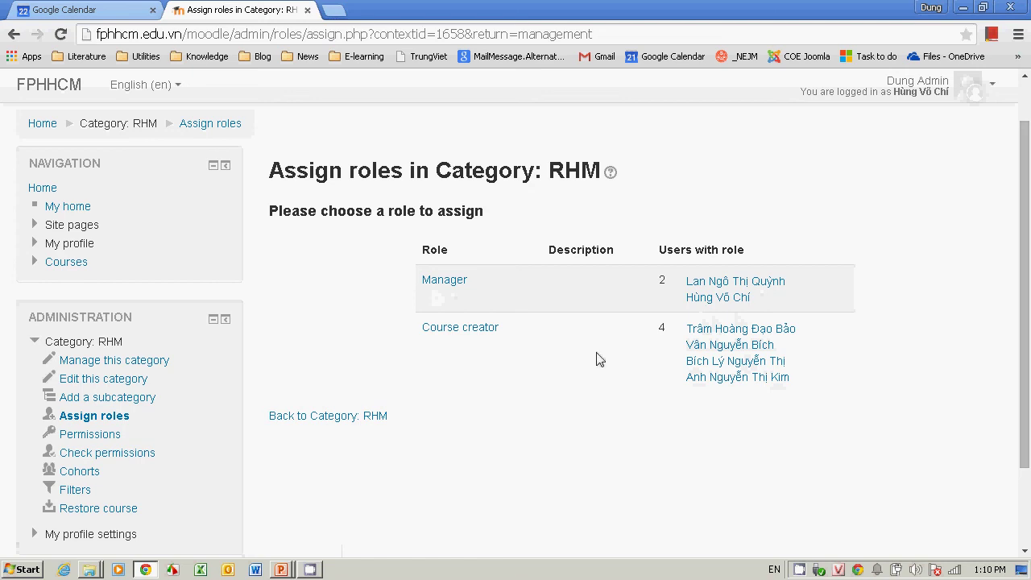
Step: Remove the last existing user from the RHM Course creator role
click(460, 327)
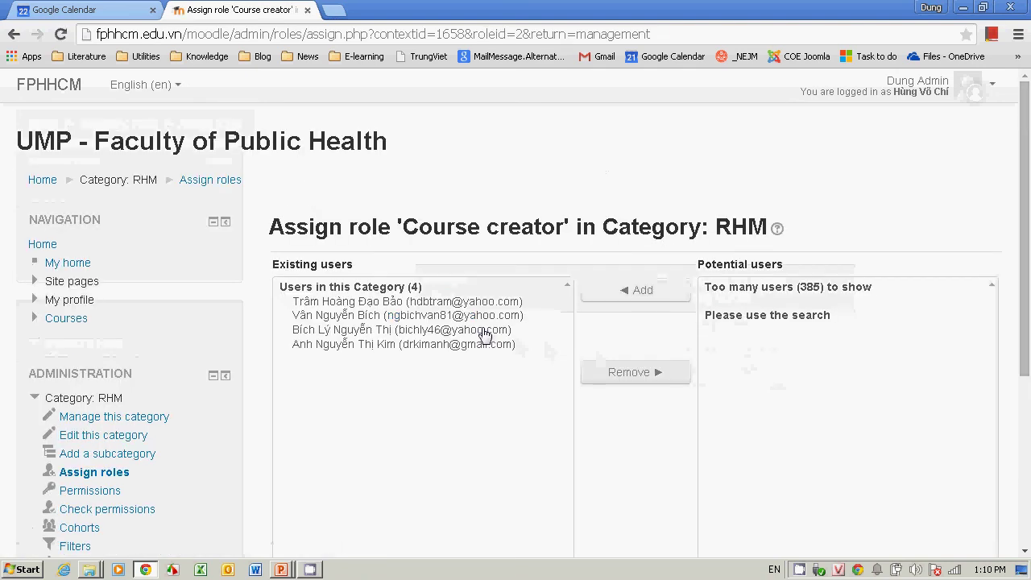
click(475, 345)
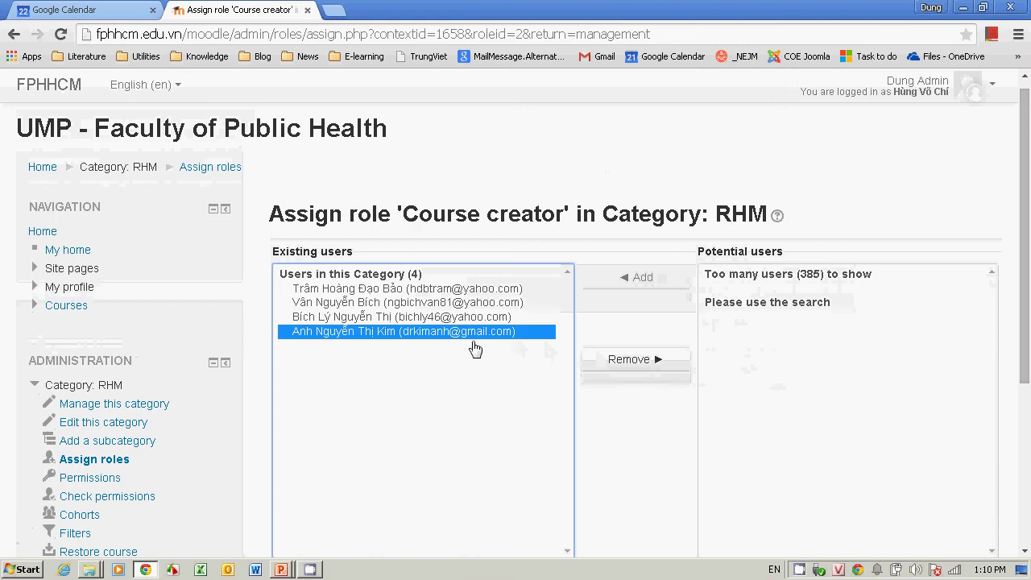
click(638, 365)
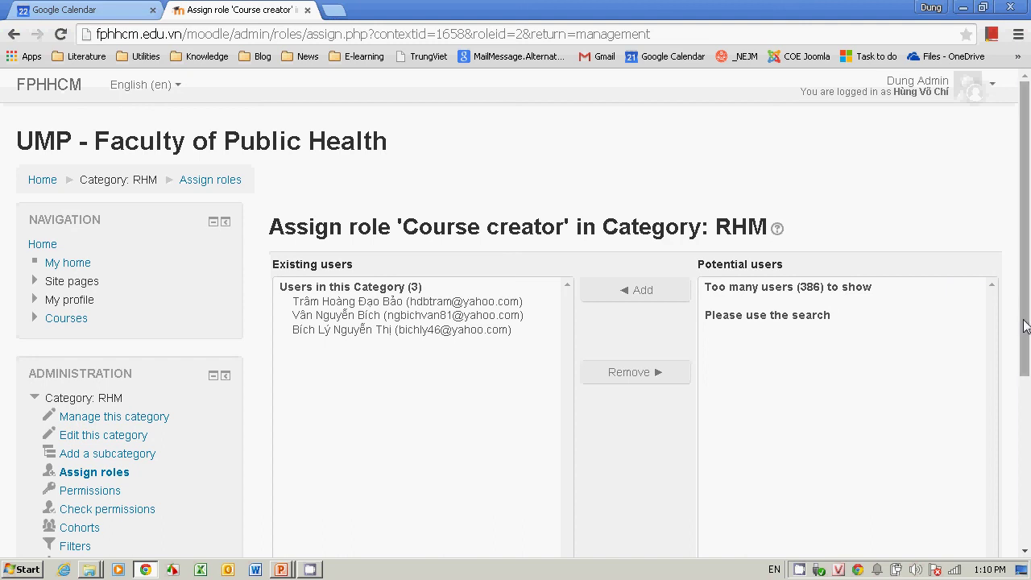
scroll(886, 362, down, 2)
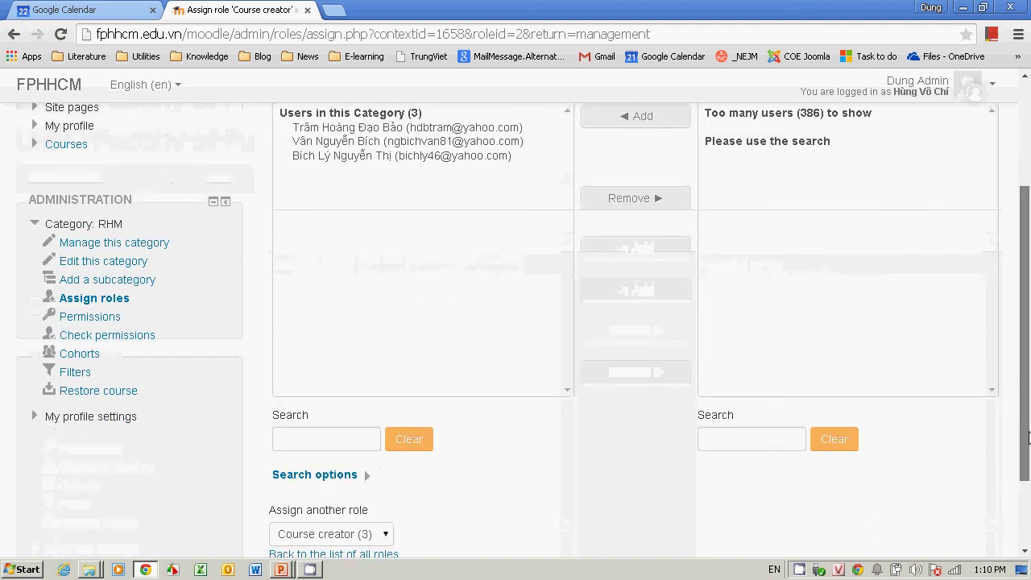
Step: Search for the admin account, add it as a course creator, and return to all roles
click(775, 431)
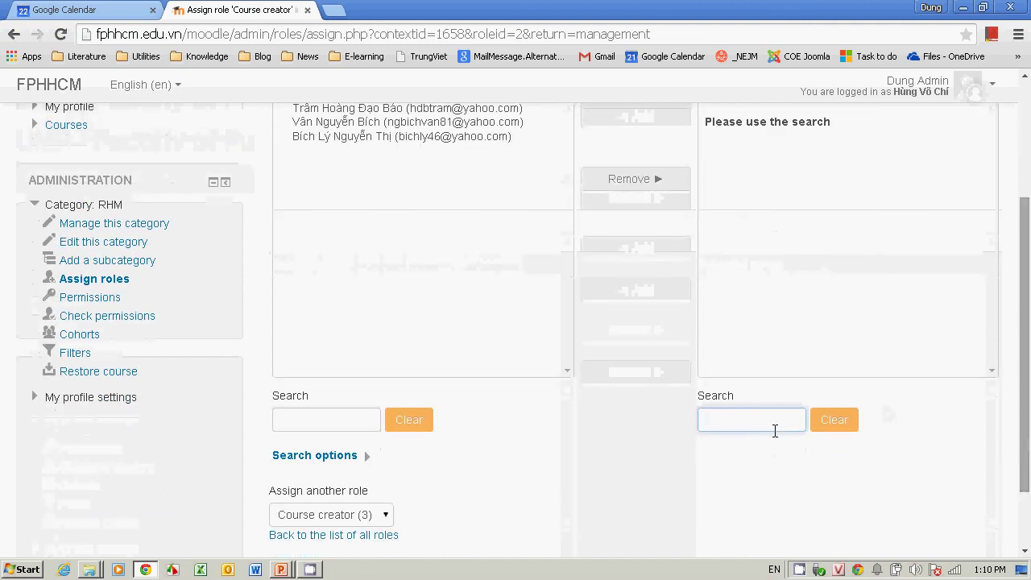
text(du)
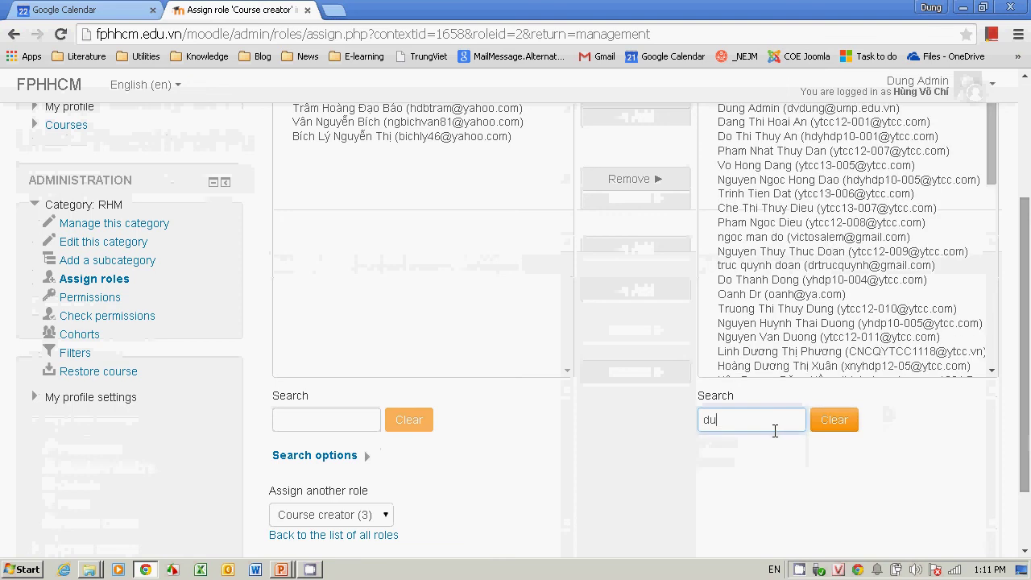
text(xng)
drag(1025, 242, 1026, 198)
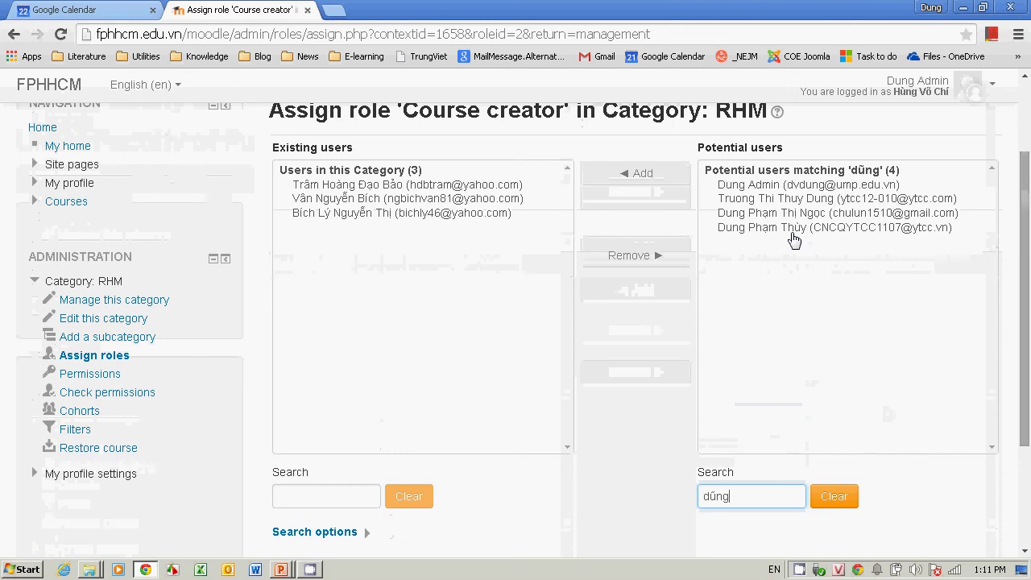
click(775, 187)
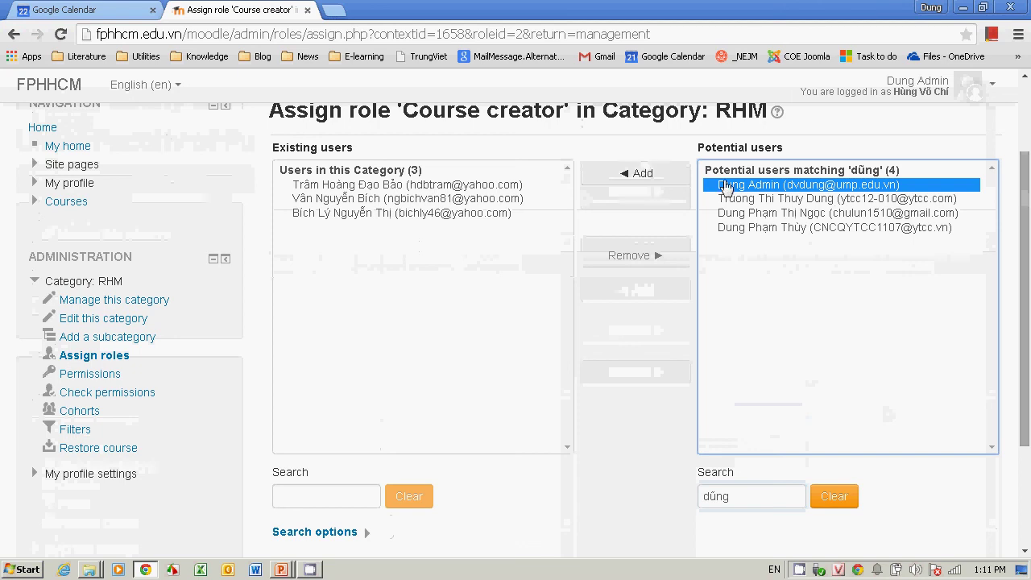
click(627, 184)
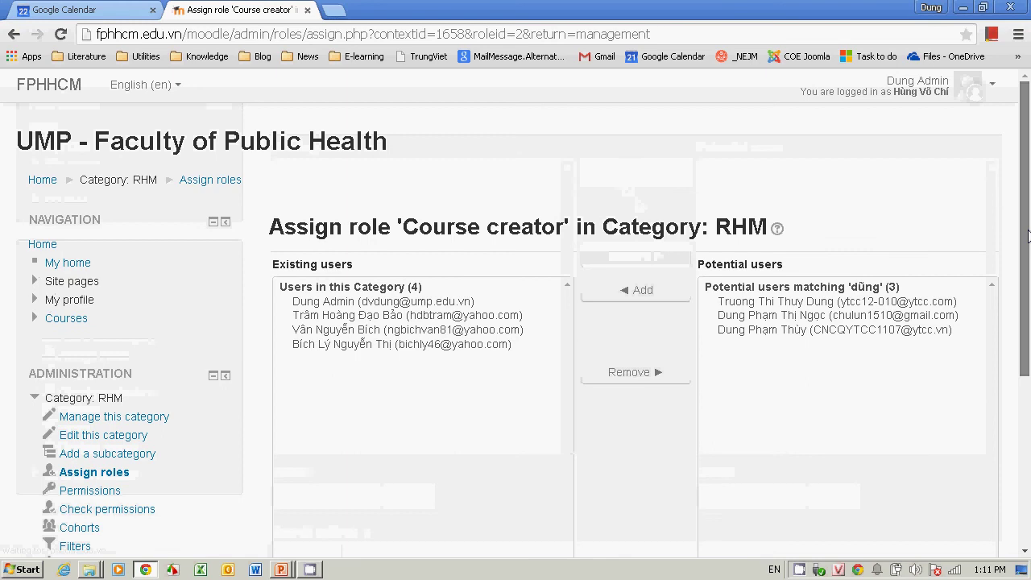
drag(1024, 235, 1028, 400)
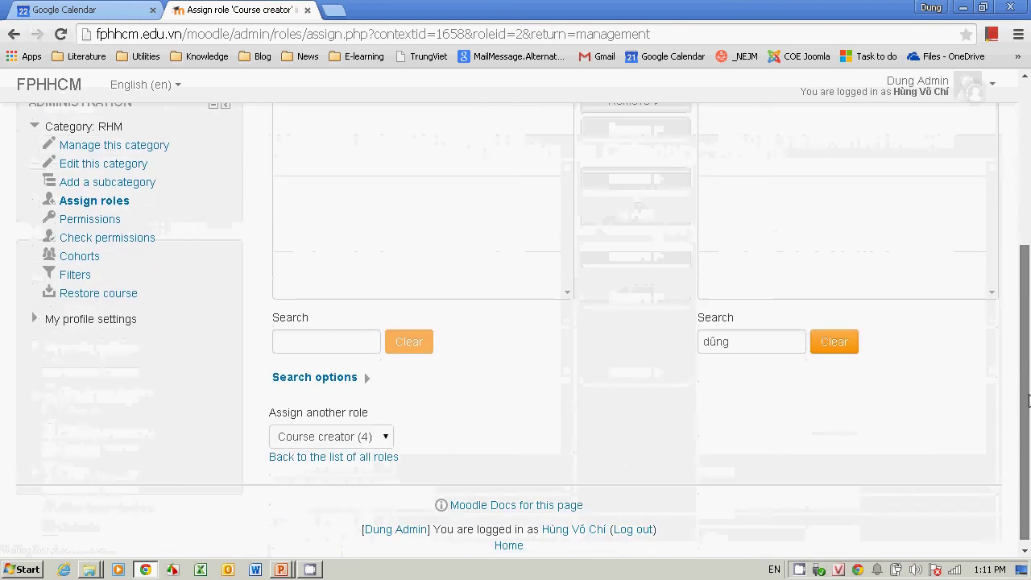
click(359, 458)
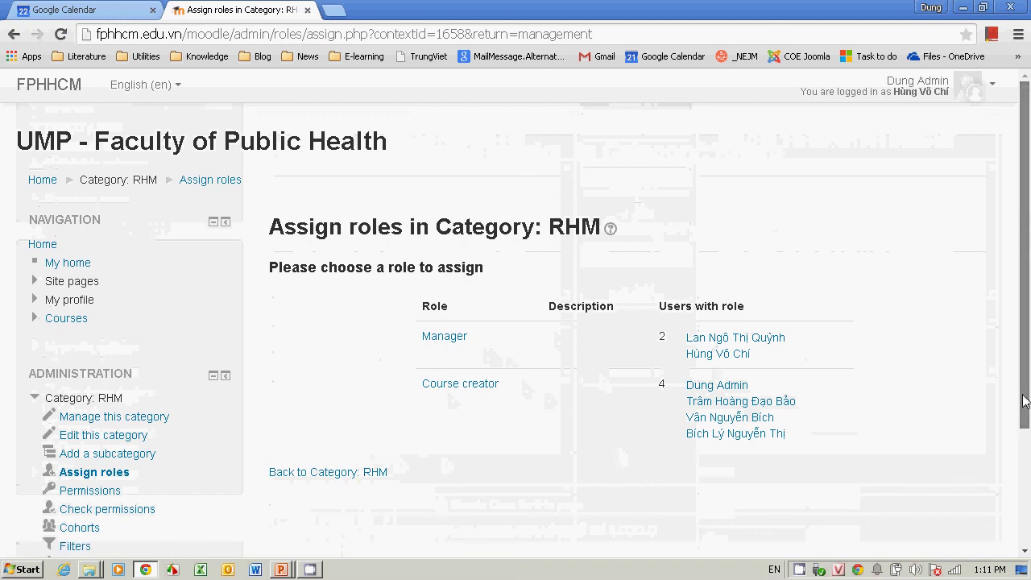
scroll(956, 397, down, 1)
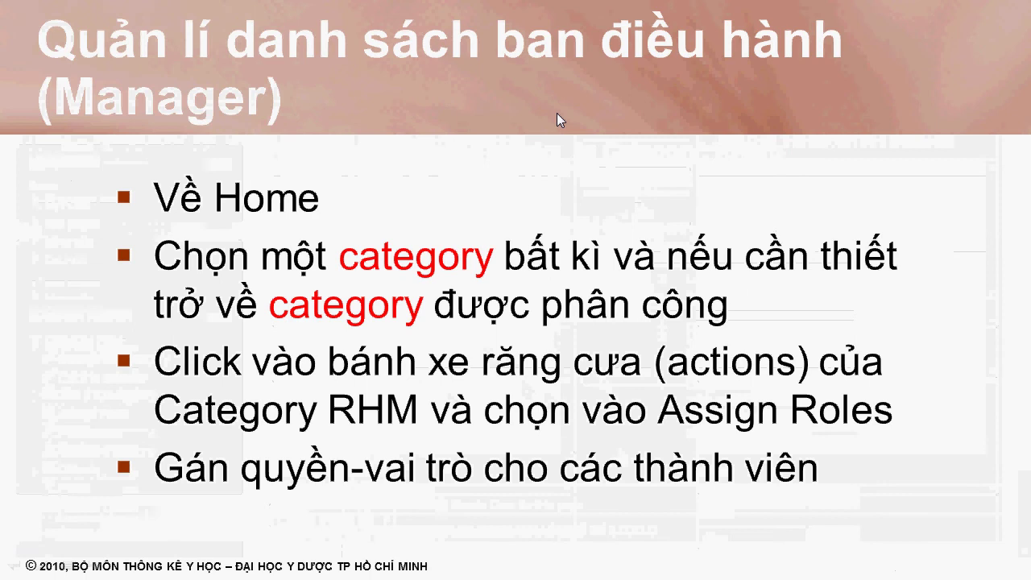
Step: Advance the slides through course creation to the self-enrolment slide
key(Right)
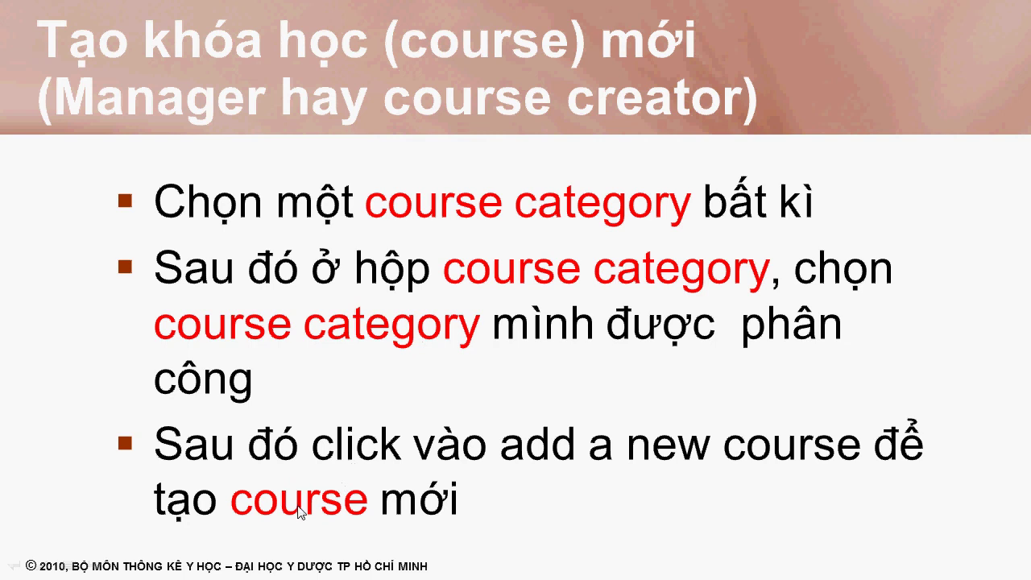
click(685, 454)
key(alt+Tab)
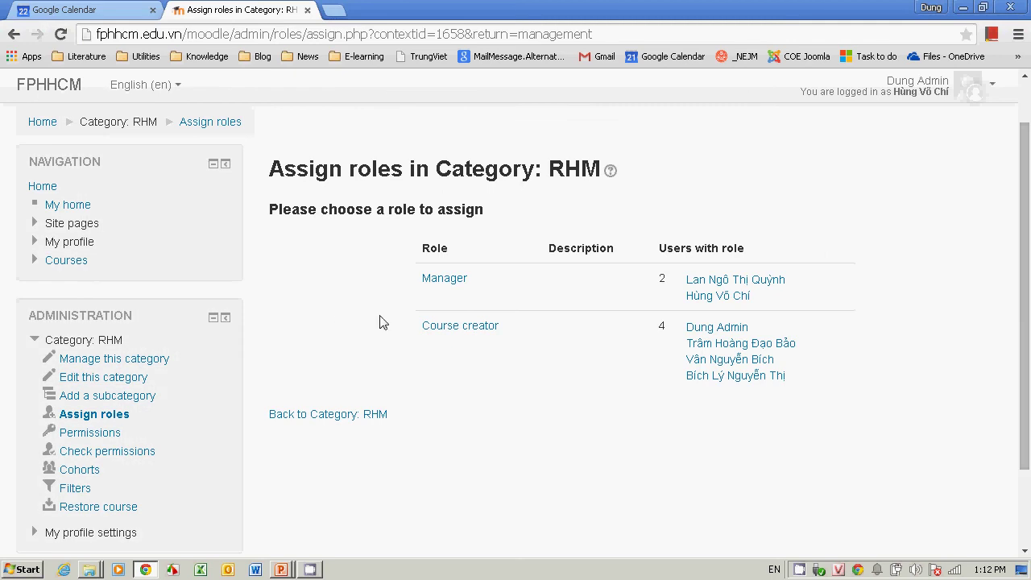
Step: Open the RHM category from the course category list and start a new course
click(58, 268)
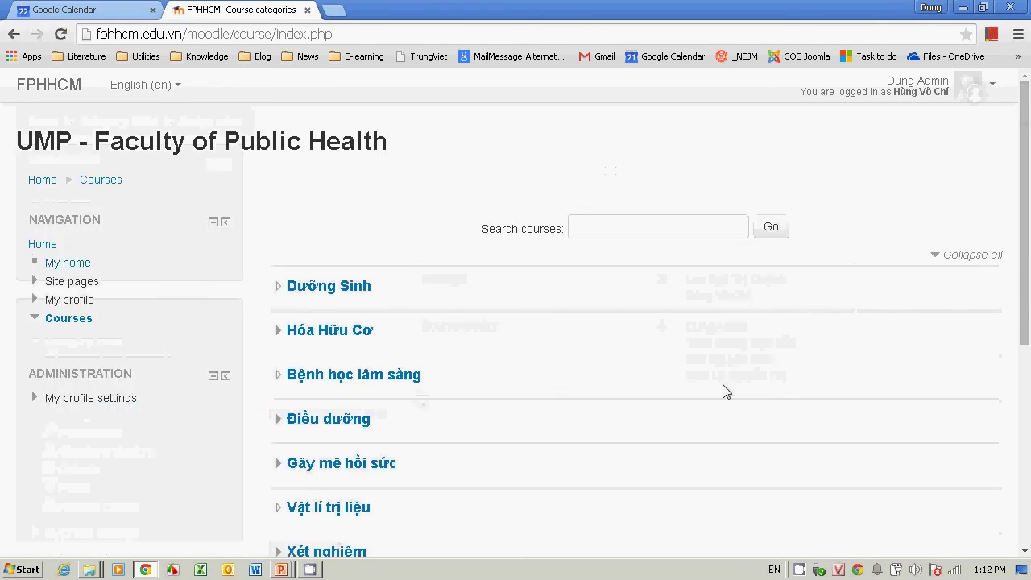
scroll(959, 387, down, 3)
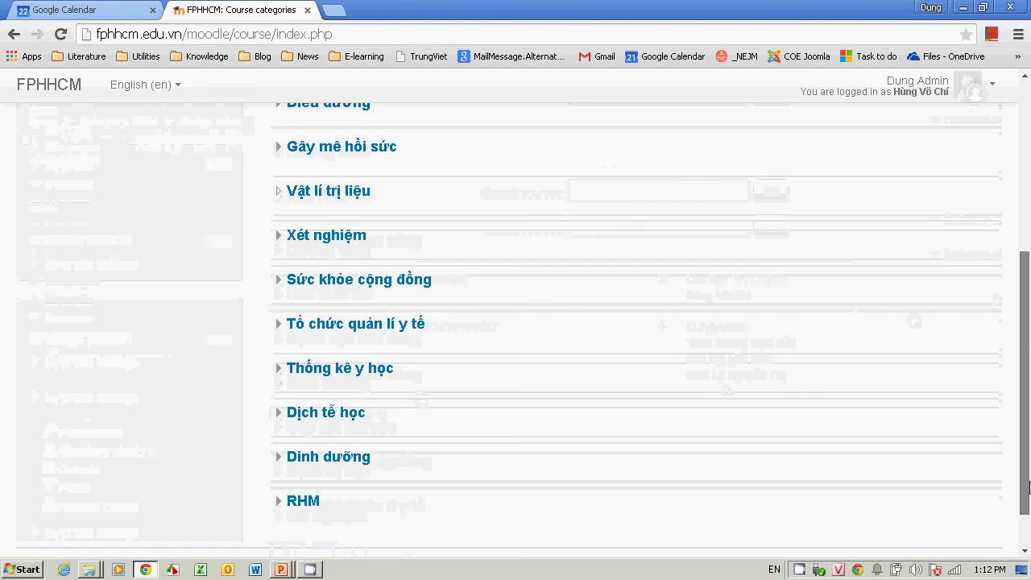
drag(1007, 441, 998, 502)
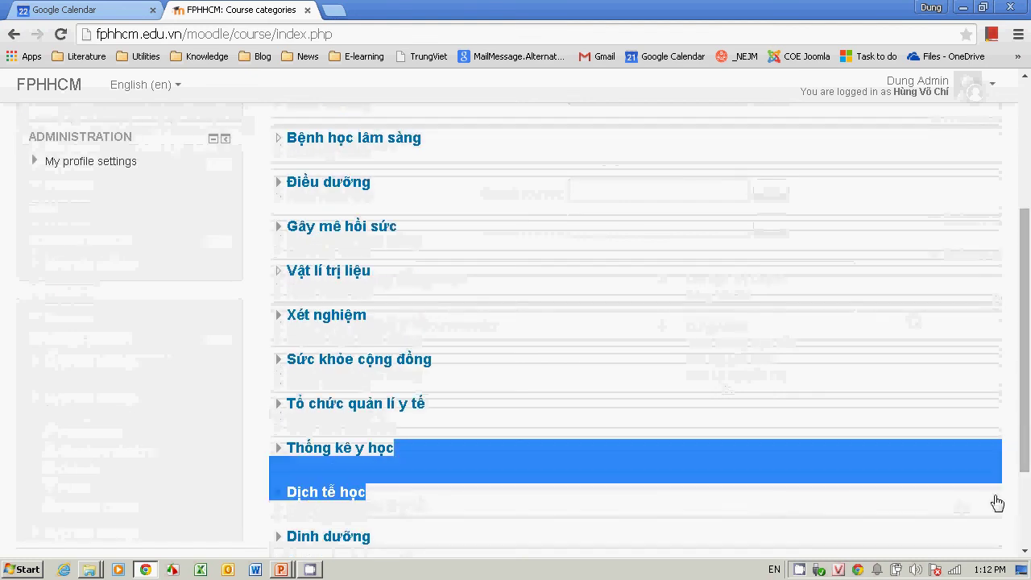
scroll(1029, 514, down, 3)
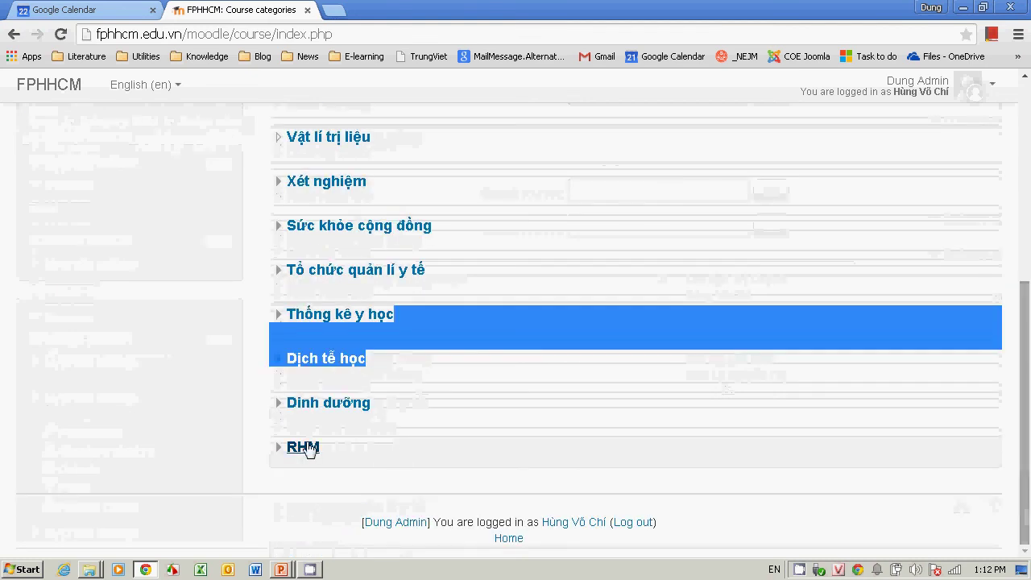
click(304, 447)
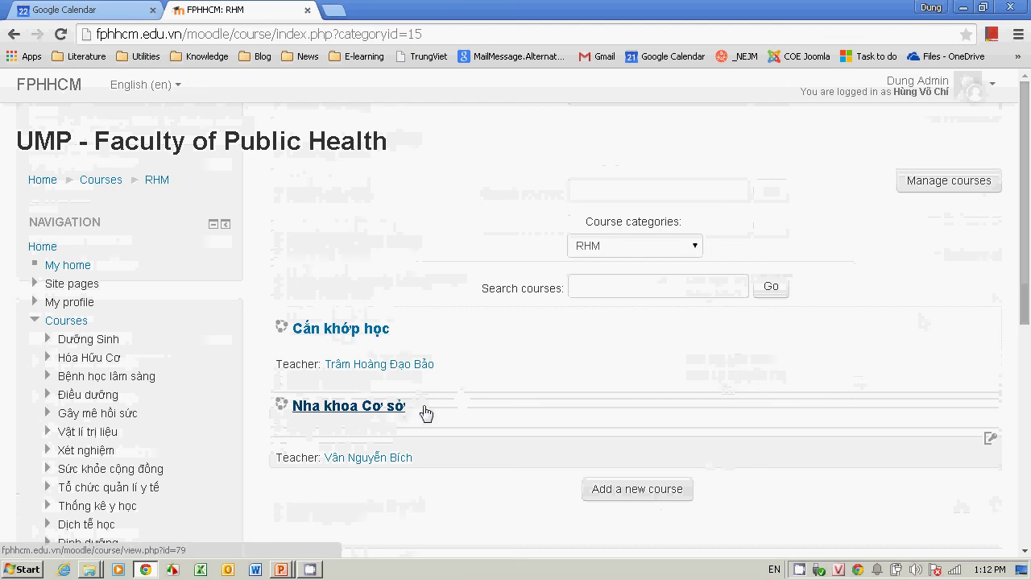
click(631, 496)
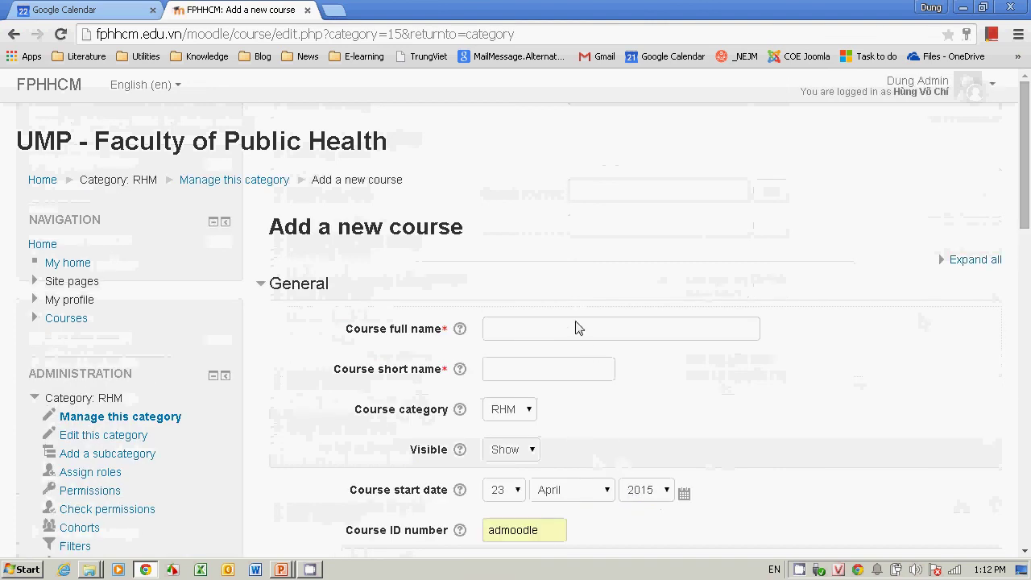
Step: Enter full name 'Nha khoa cộng đồng' and short name 'NKCĐ'
click(575, 328)
text(Nha khoa công đ)
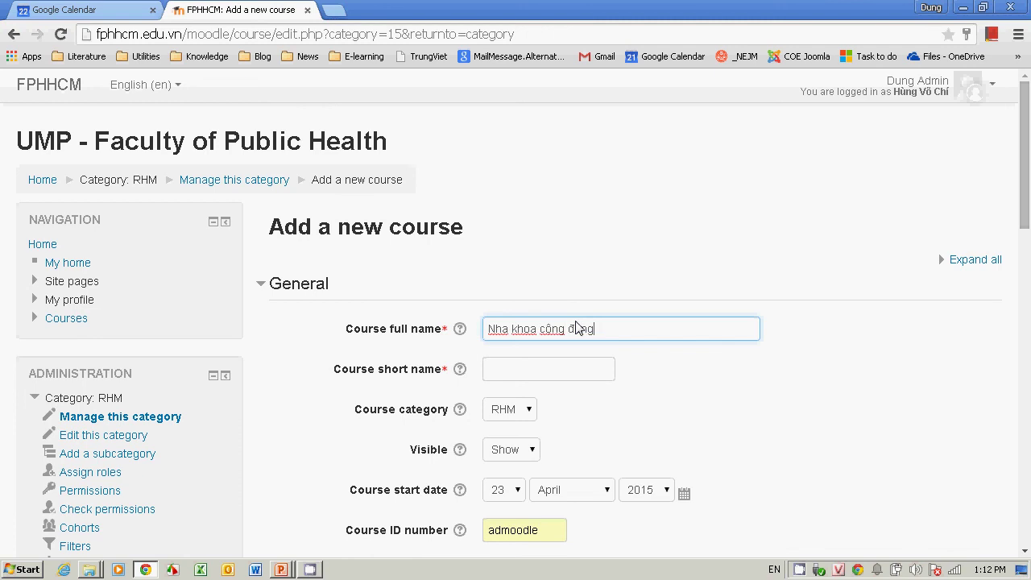
text(ồng)
click(544, 361)
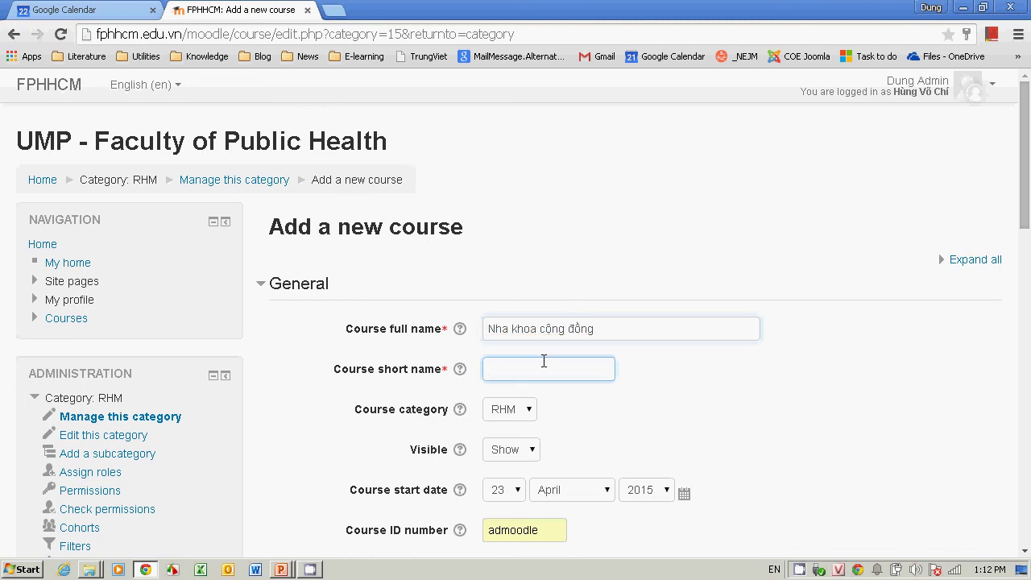
text(M)
key(BackSpace)
text(NKD)
key(BackSpace)
text(CĐ)
Step: Keep RHM as the course category and replace ID number 'admoodle' with 2
click(526, 411)
click(526, 413)
click(527, 413)
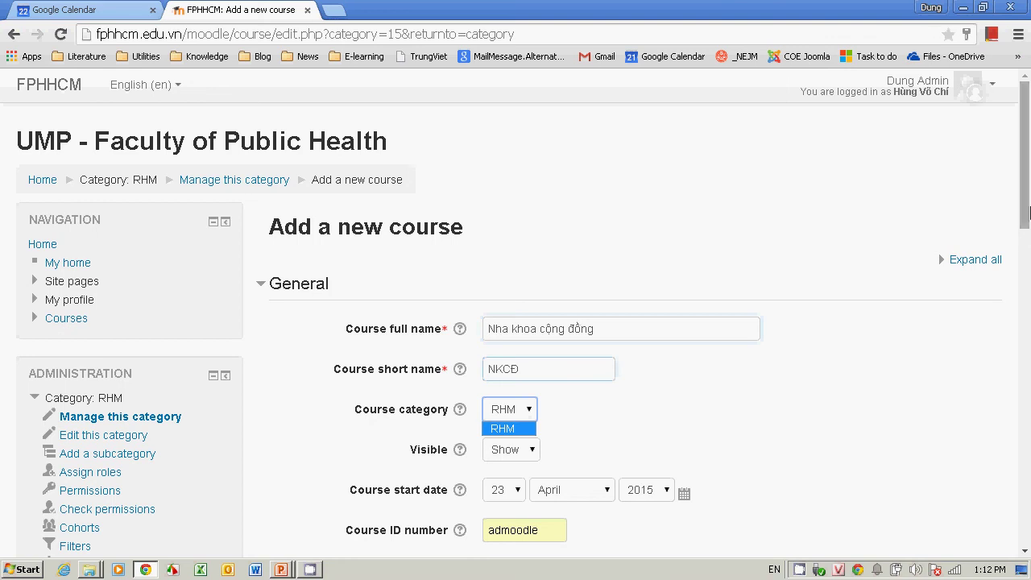
scroll(1026, 262, down, 2)
scroll(1028, 269, down, 1)
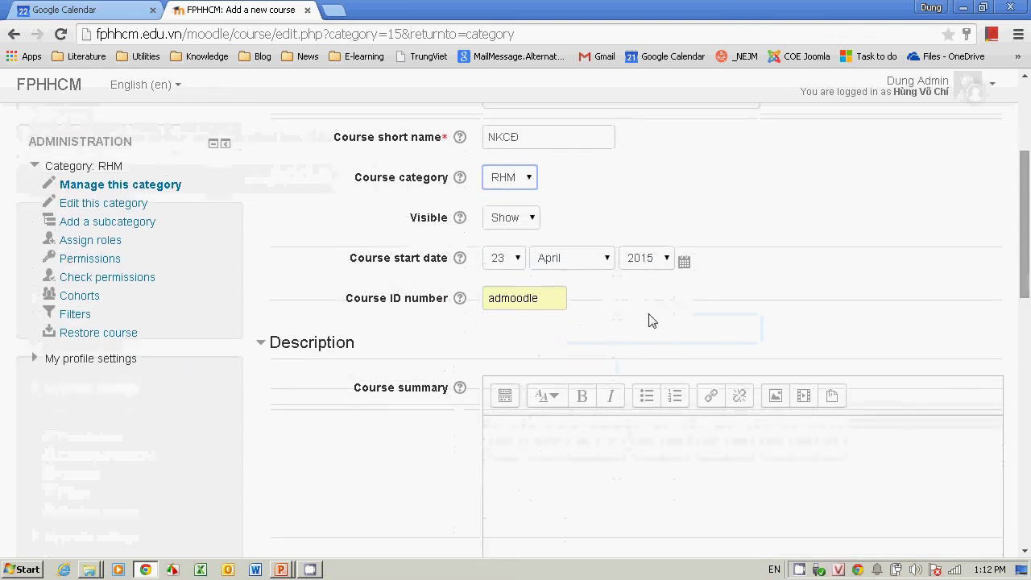
click(543, 300)
drag(543, 303, 421, 311)
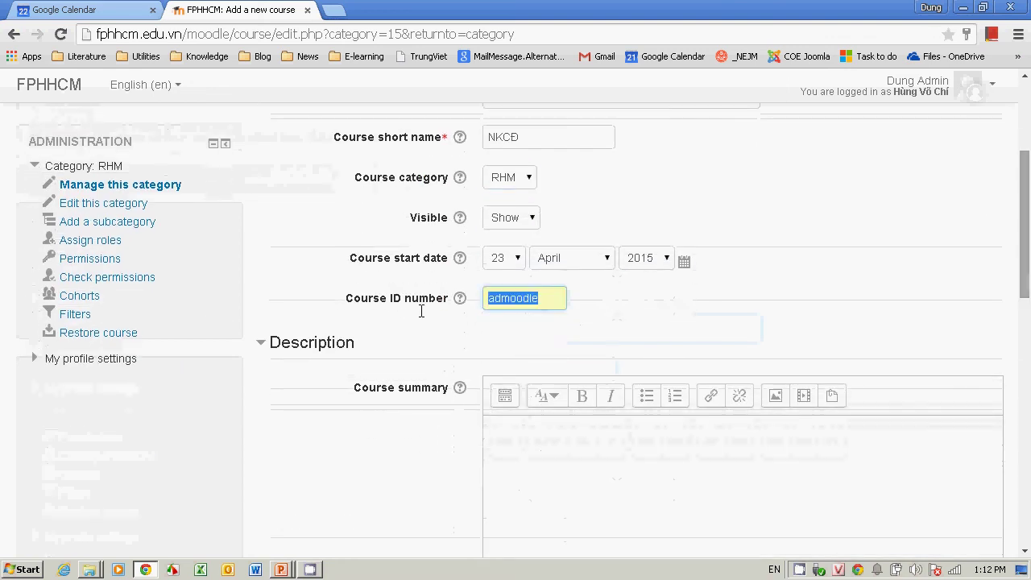
key(Right)
key(ctrl+a)
text(2)
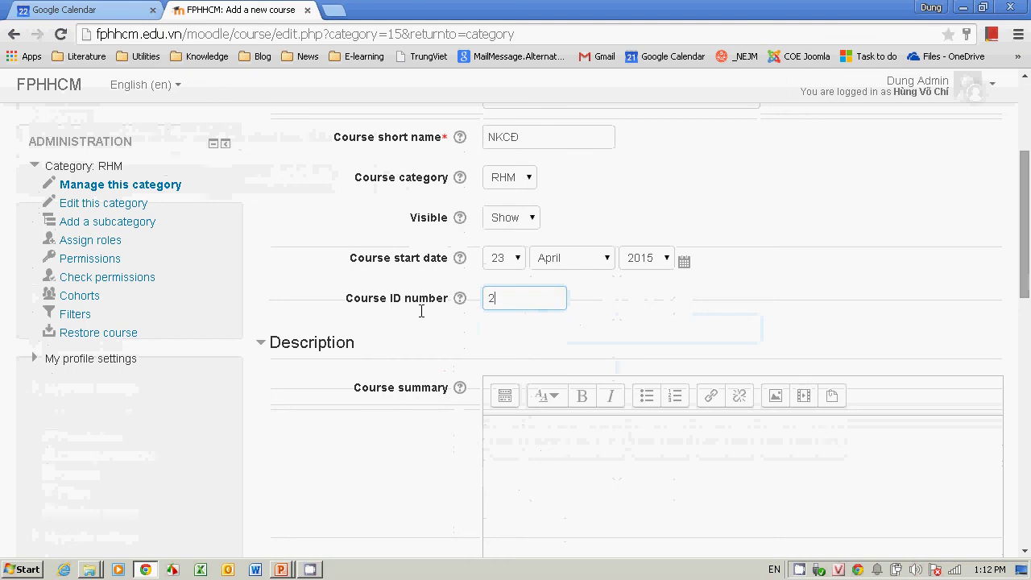
scroll(1029, 232, down, 3)
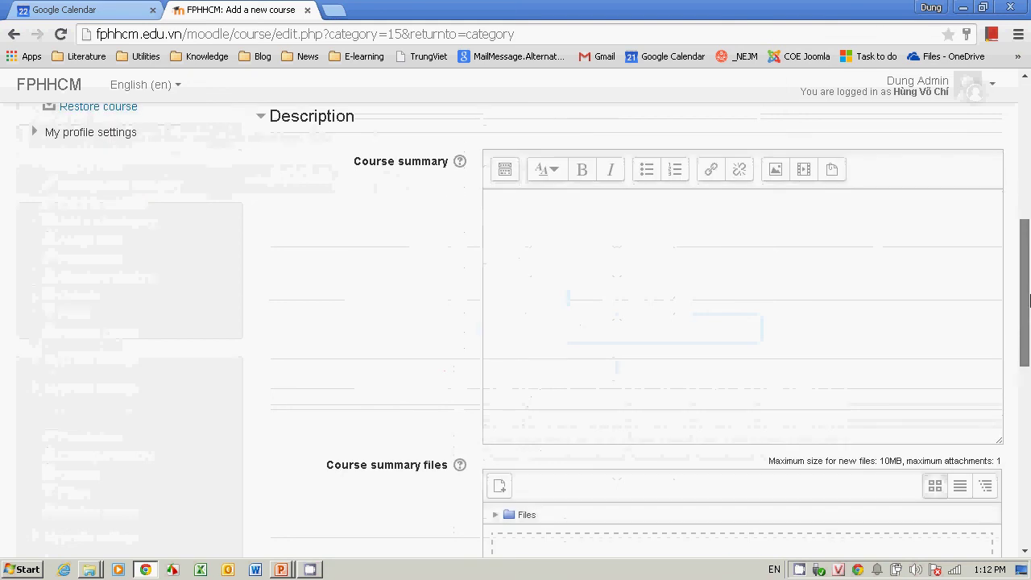
scroll(1022, 250, down, 7)
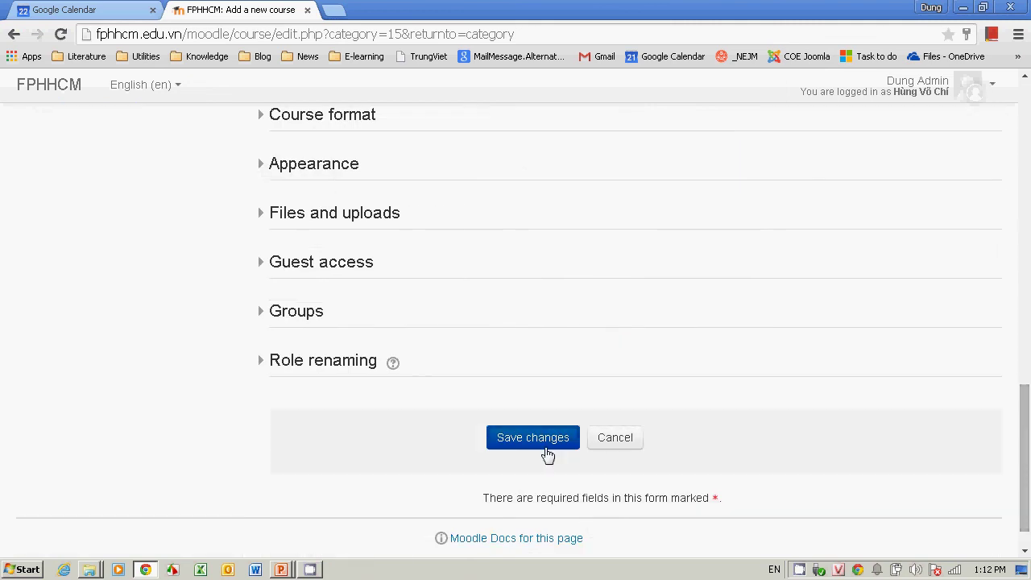
Step: Save the course, correct the already-used ID number with a 1, and save again
click(532, 438)
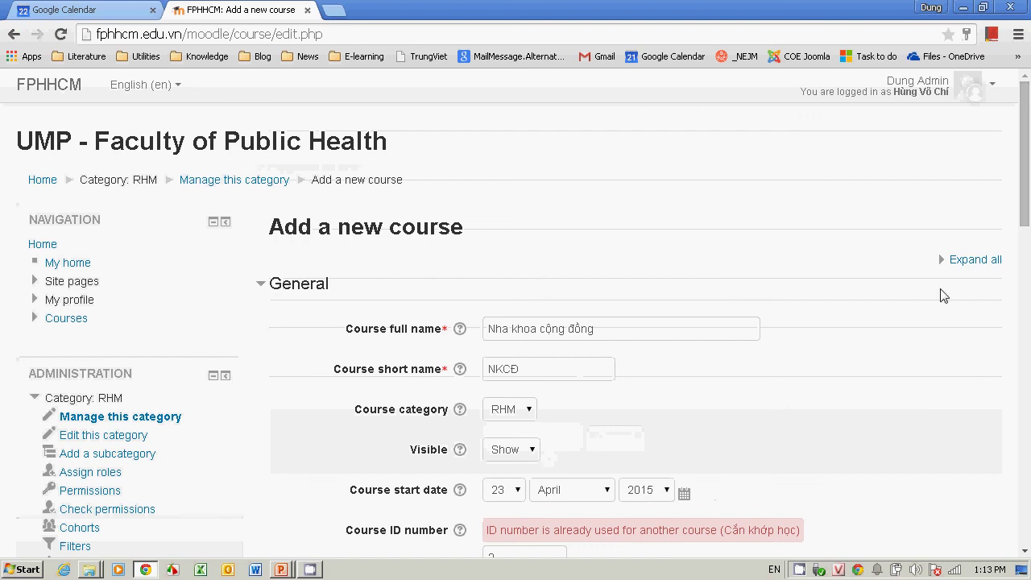
scroll(1010, 266, down, 2)
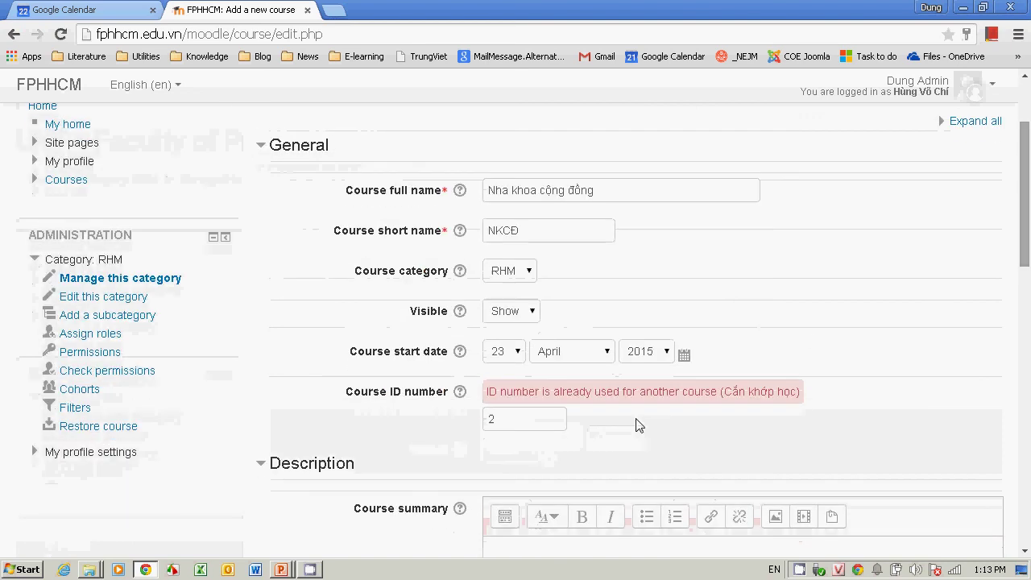
click(551, 423)
text(1)
drag(1011, 174, 1030, 416)
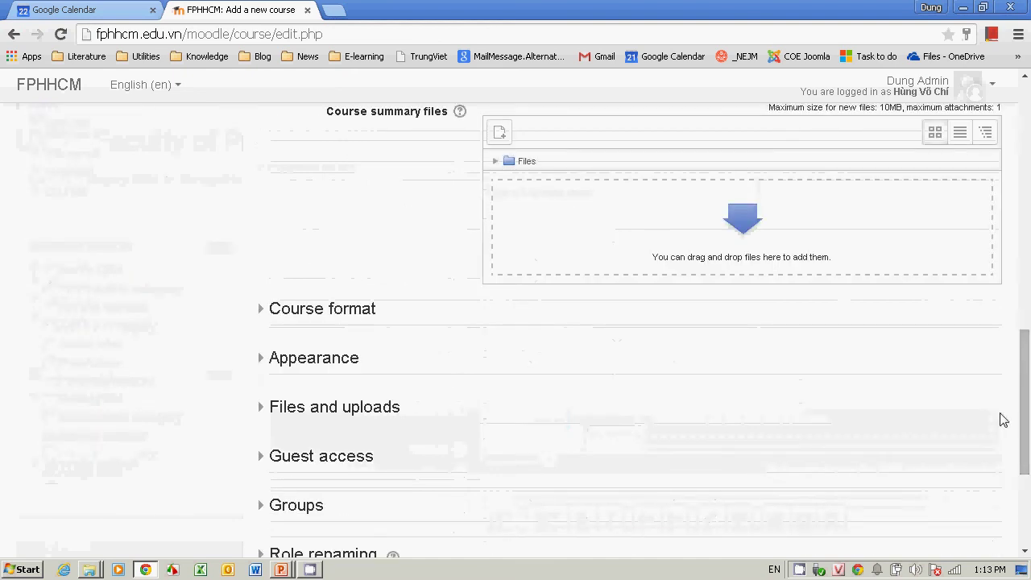
scroll(810, 501, down, 2)
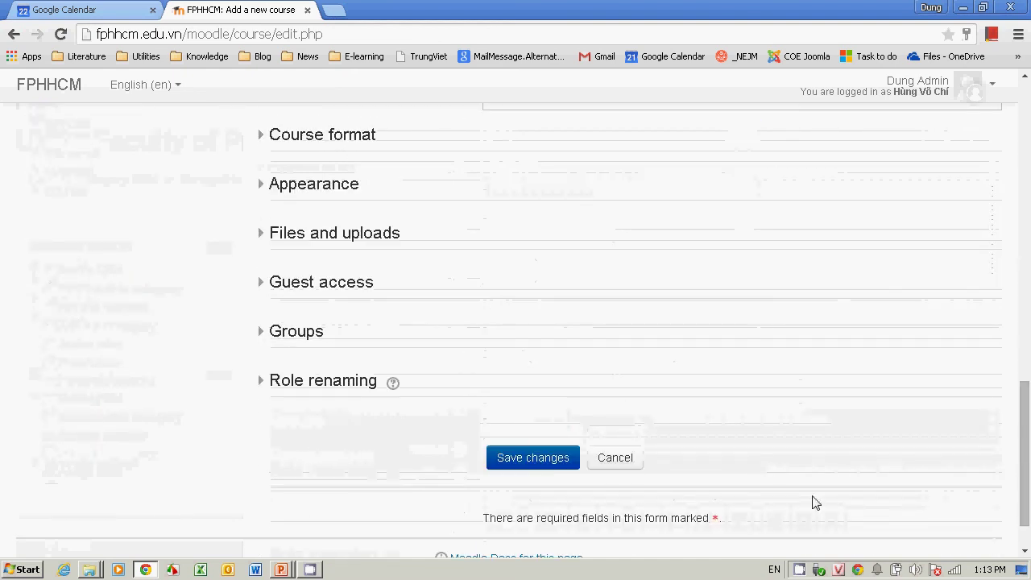
click(552, 468)
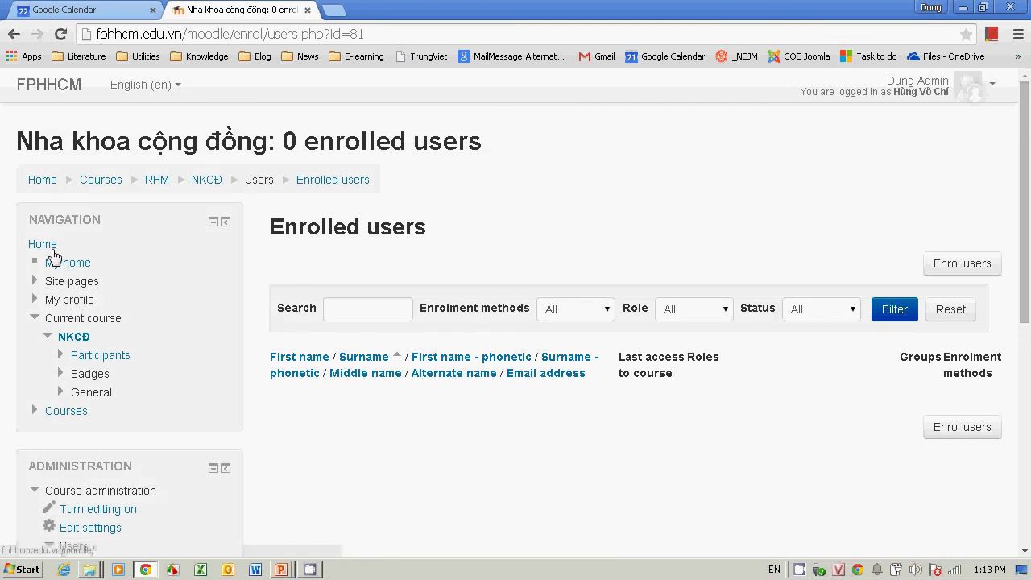
Step: Go Home > Courses > RHM to confirm Nha khoa cộng đồng is listed, then return to PowerPoint
click(43, 181)
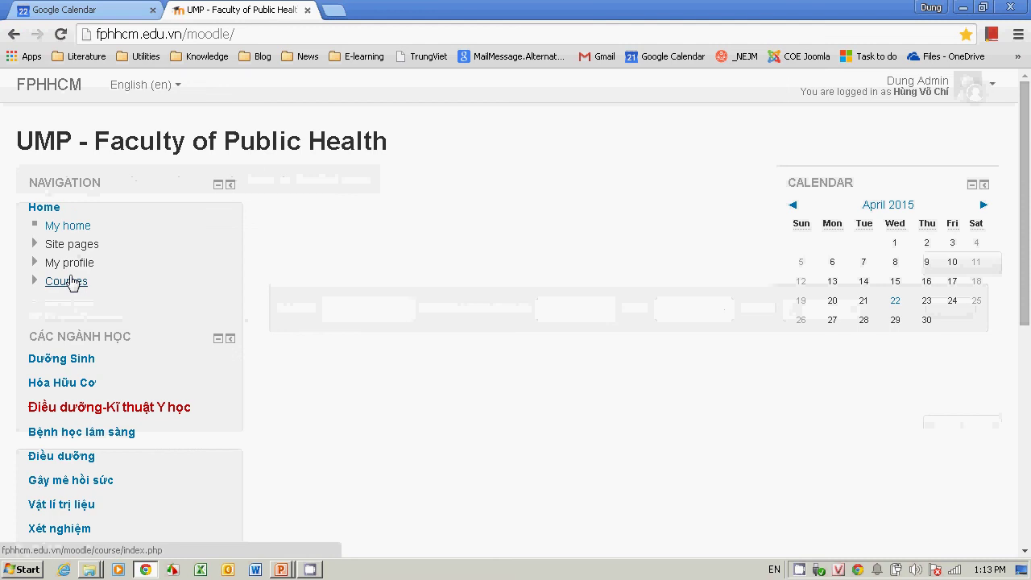
click(71, 281)
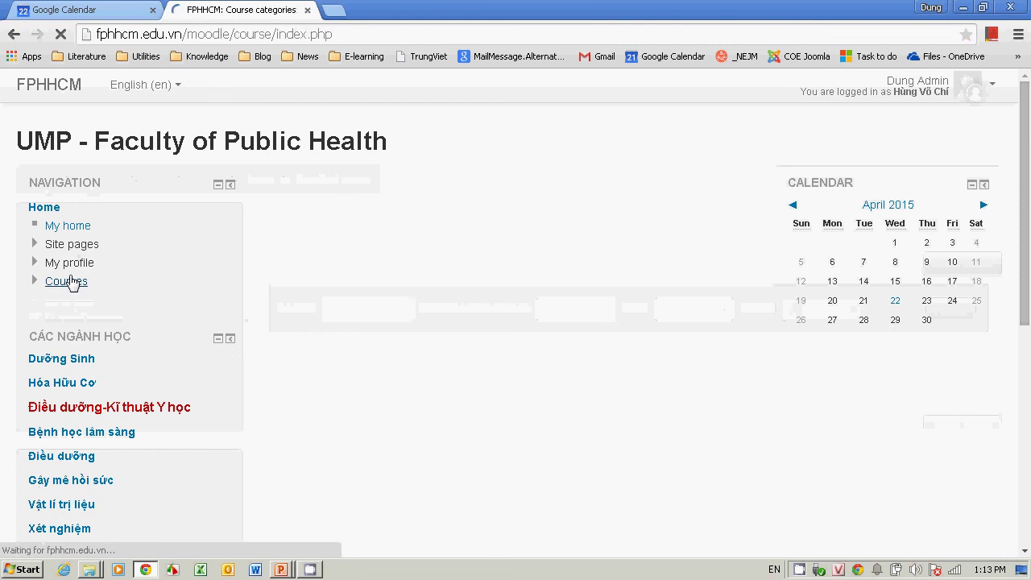
drag(1030, 208, 1029, 427)
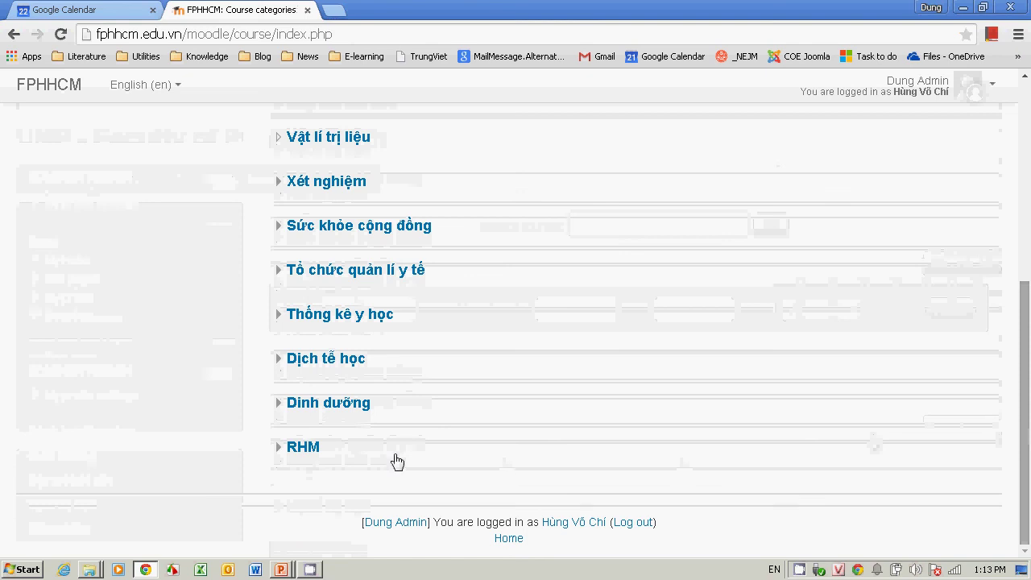
click(300, 446)
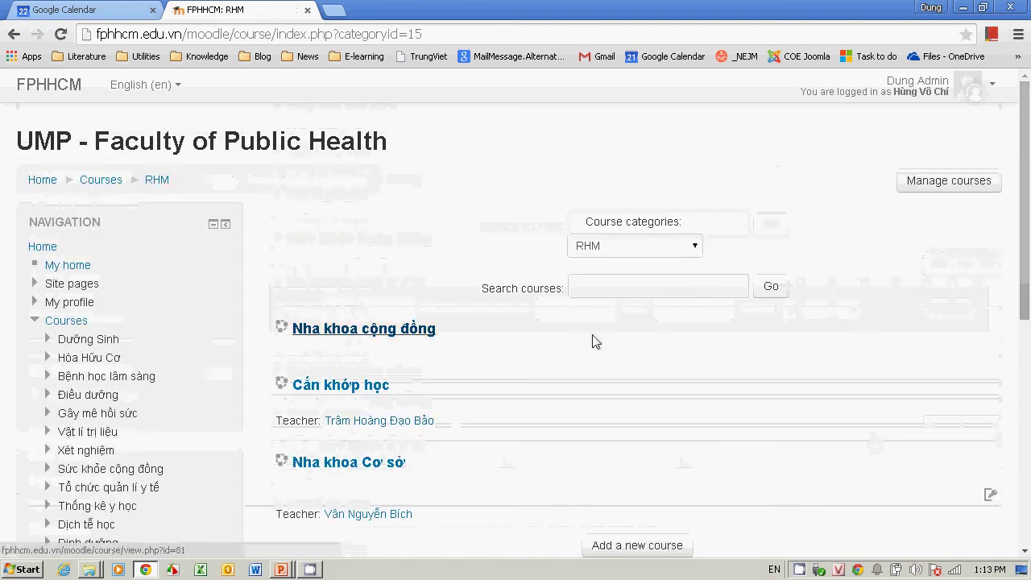
drag(1025, 287, 1024, 332)
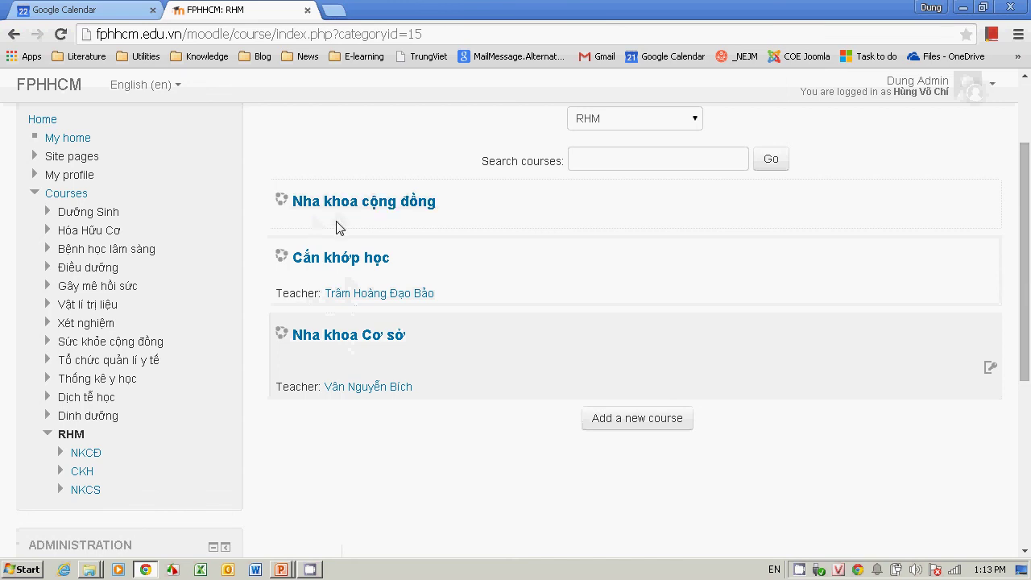
key(alt+Tab)
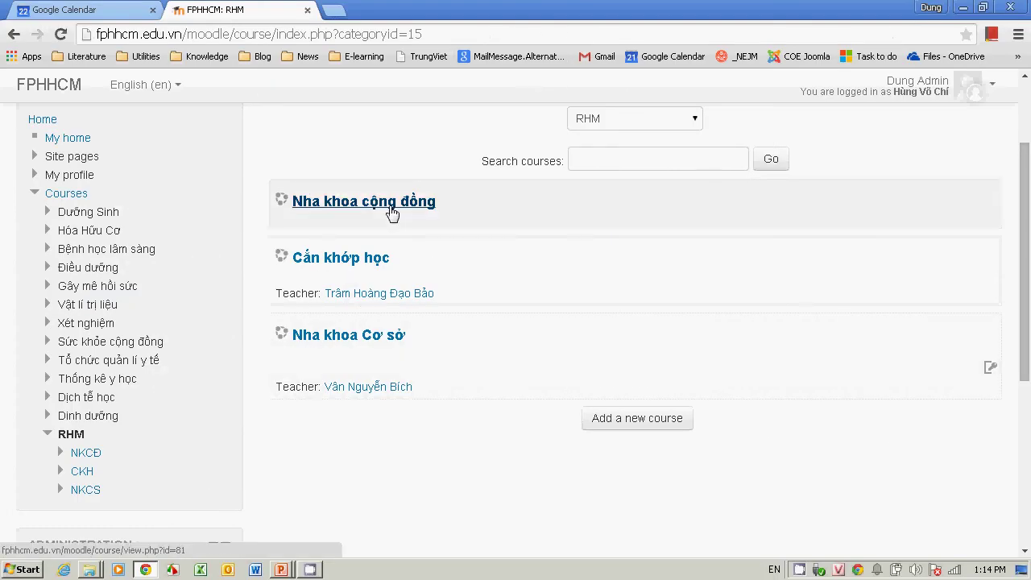
key(alt+Tab)
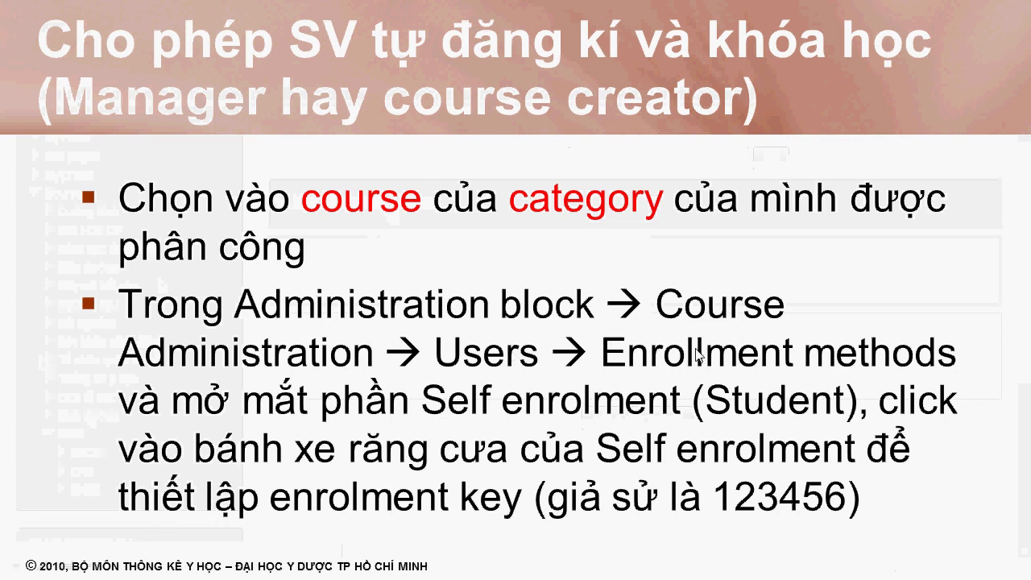
Step: Open the Nha khoa cộng đồng course's Enrolment methods page, listing Manual, Guest and Self enrolment
key(alt+Tab)
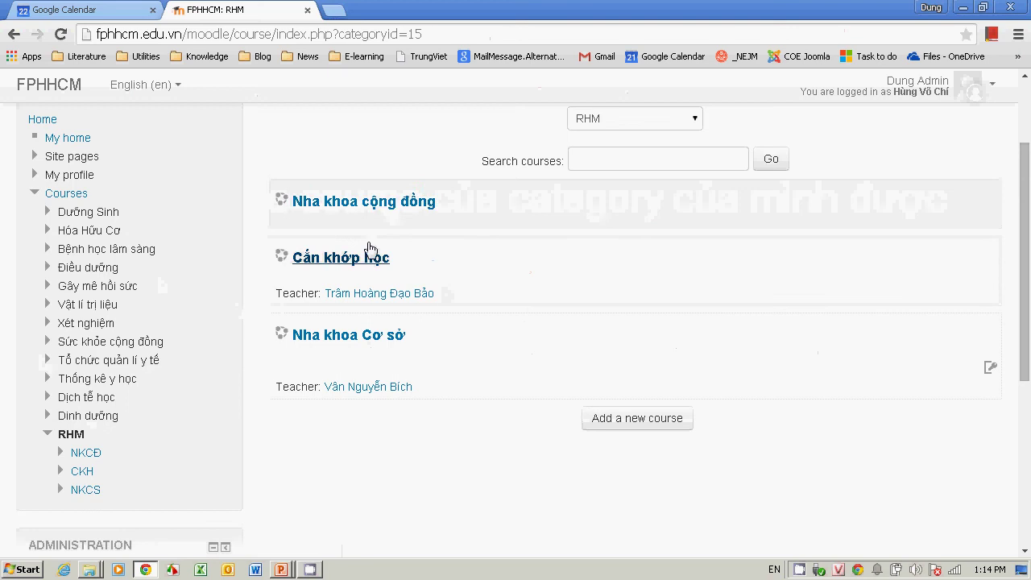
click(359, 202)
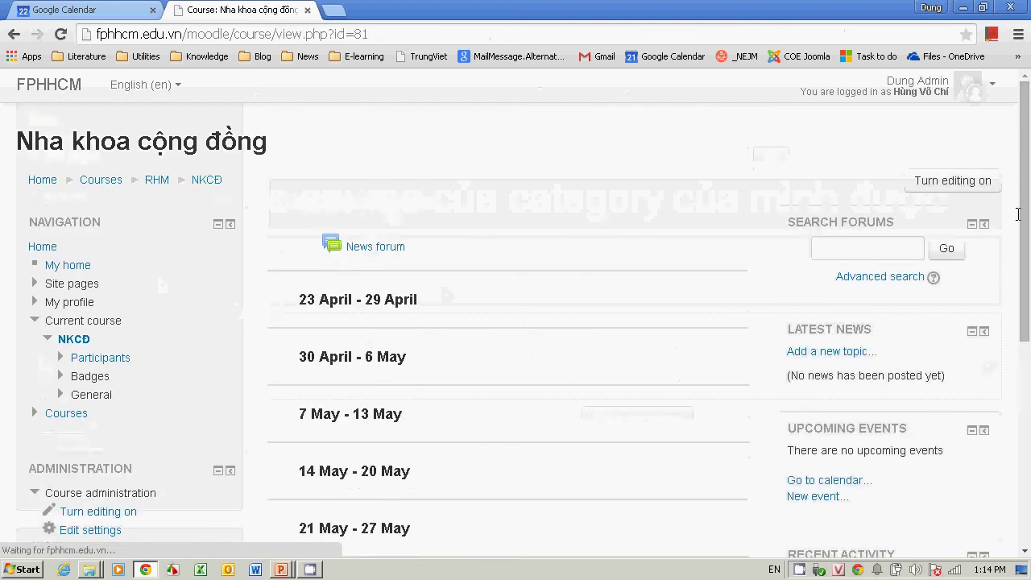
drag(1021, 214, 1029, 415)
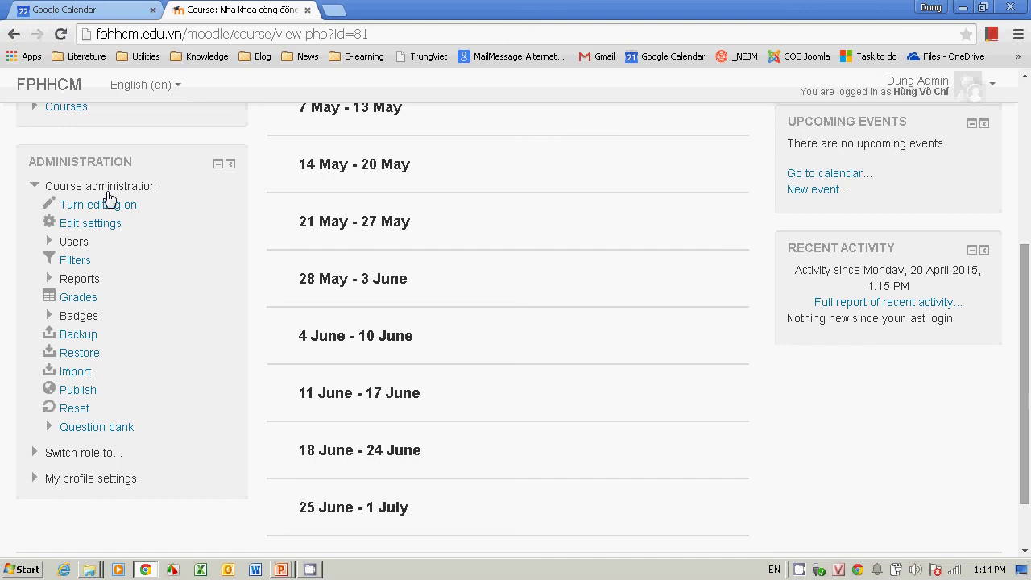
key(alt+Tab)
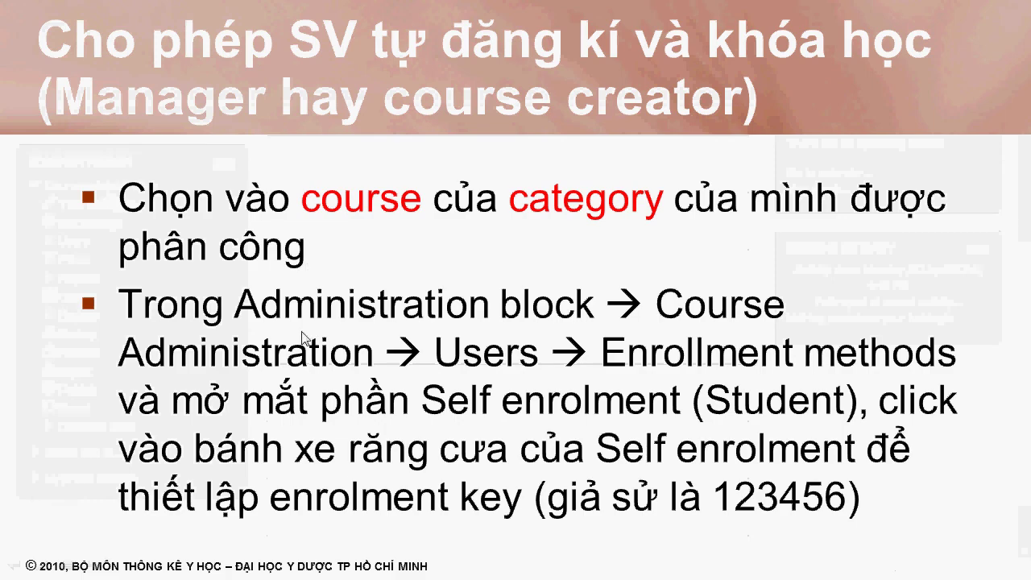
key(alt+Tab)
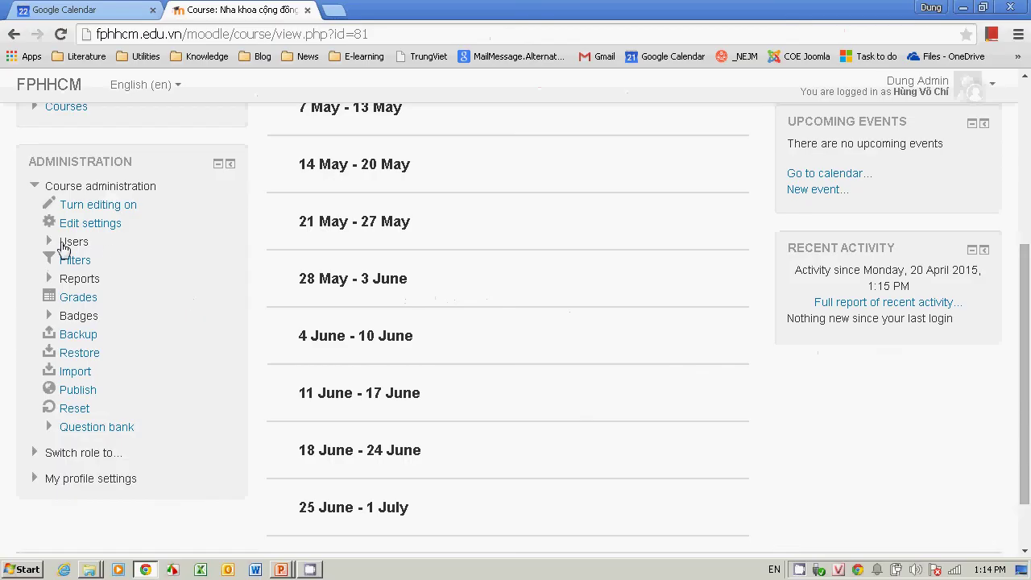
click(64, 244)
click(97, 282)
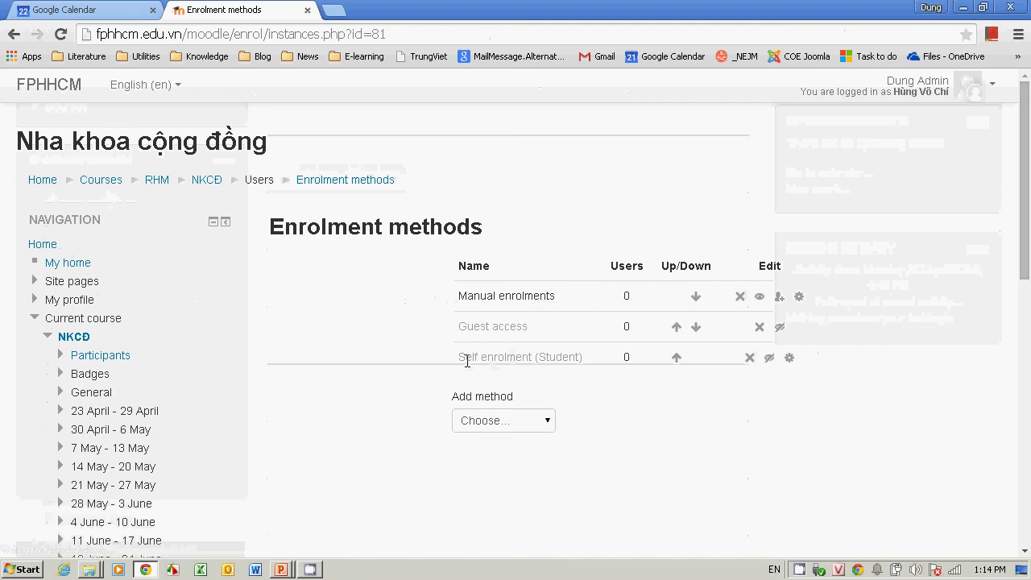
Step: Enable the Self enrolment (Student) method and open its settings
click(769, 359)
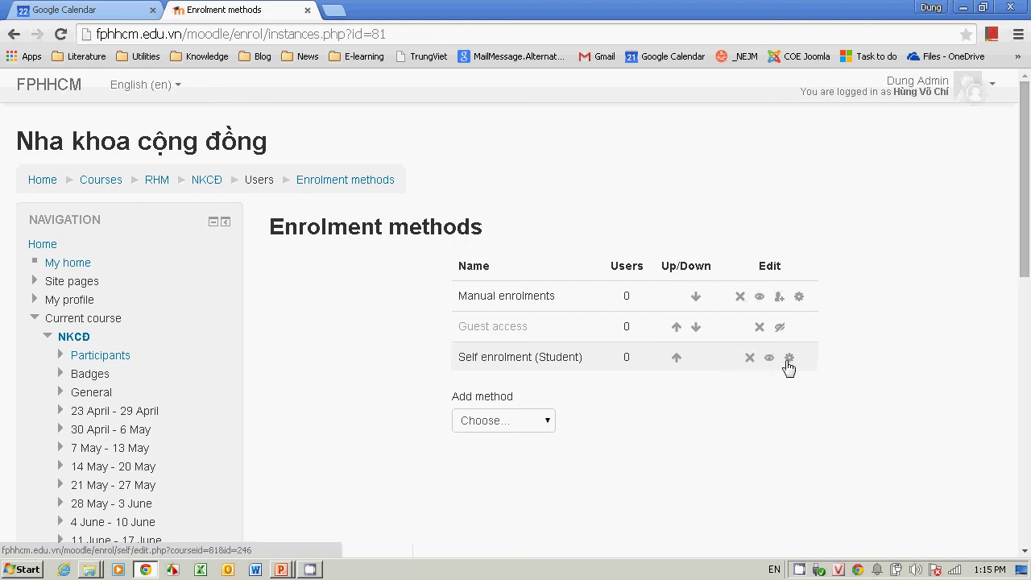
click(788, 359)
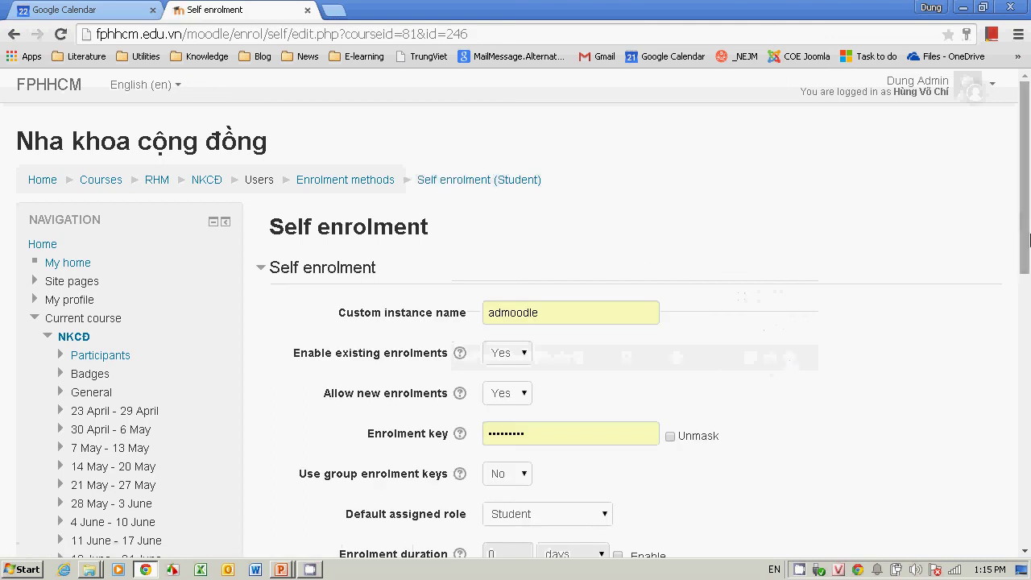
drag(1025, 243, 1029, 282)
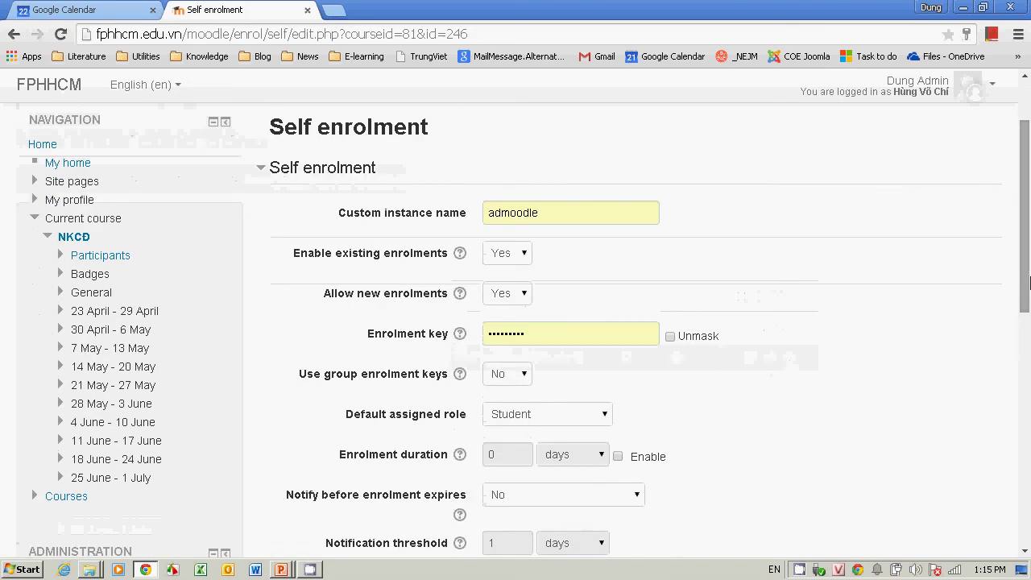
Step: Replace the self-enrolment key with a new enrolment key and save the settings
click(672, 338)
drag(621, 338, 408, 374)
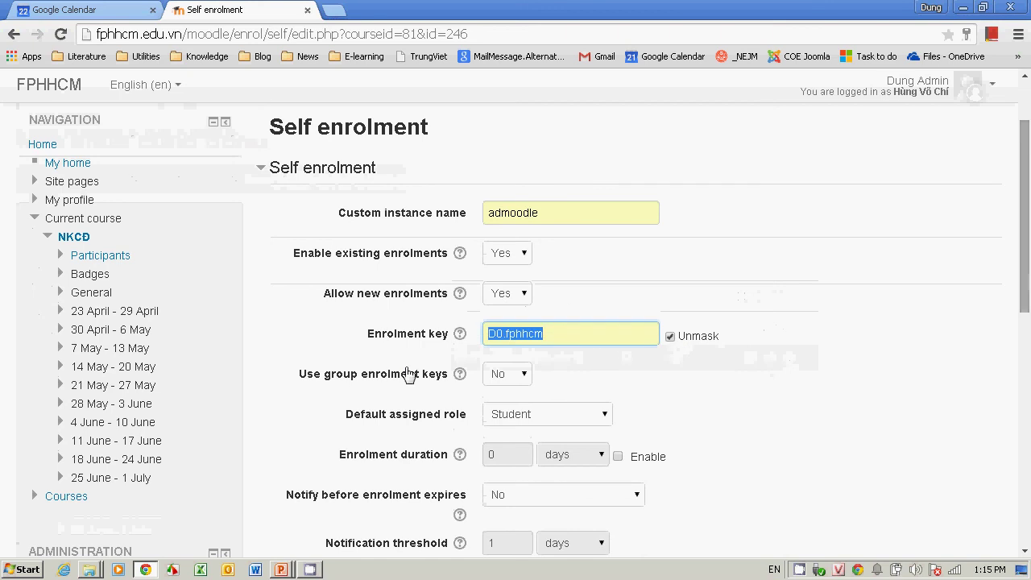
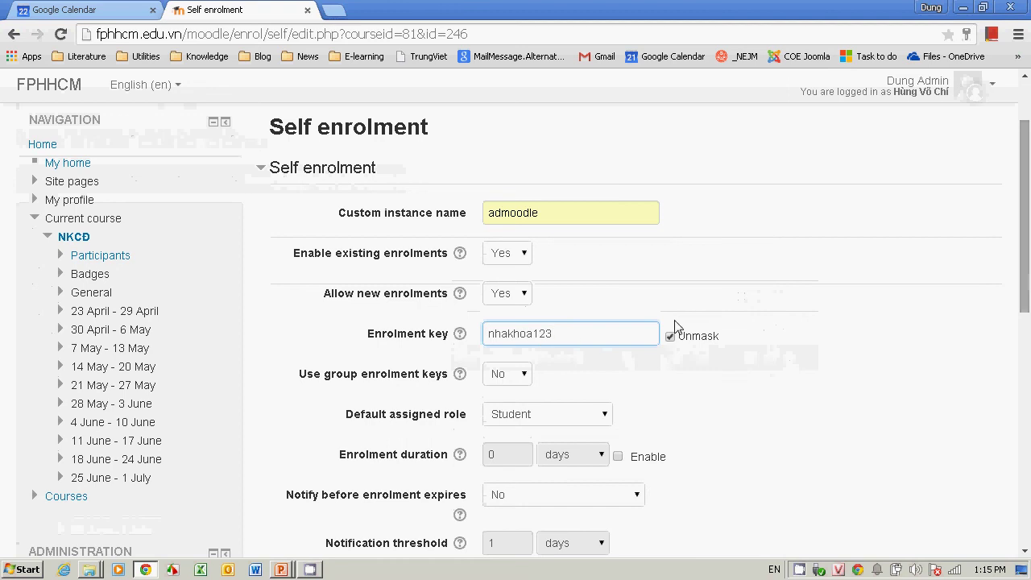
drag(1029, 300, 1013, 491)
click(560, 525)
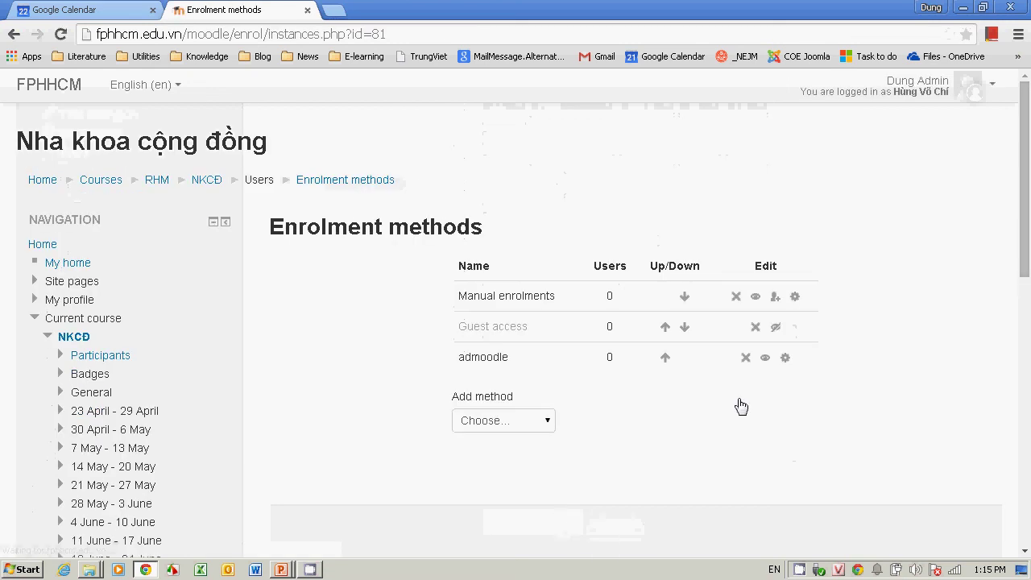
drag(1026, 278, 1024, 362)
key(alt+Tab)
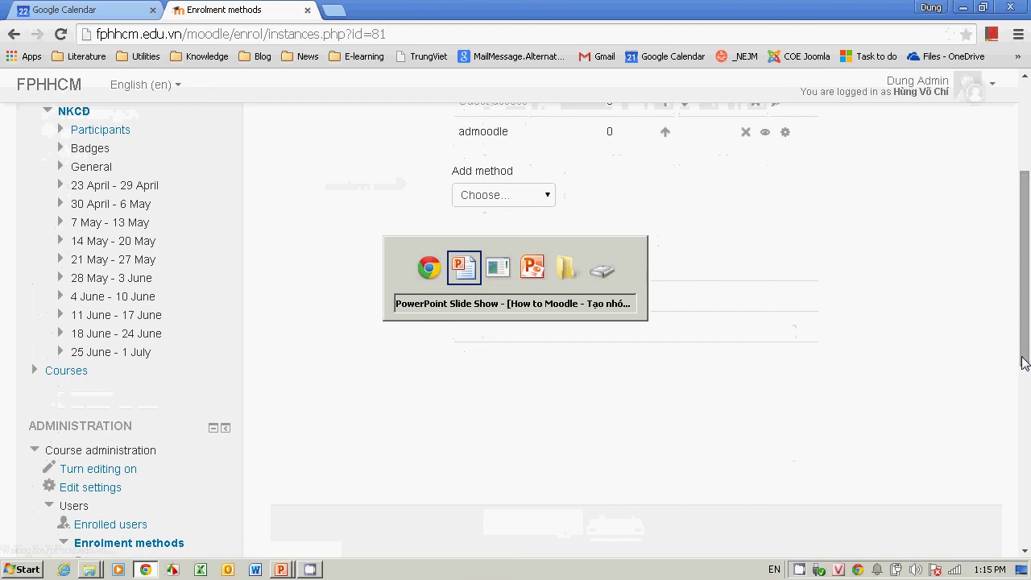
key(Right)
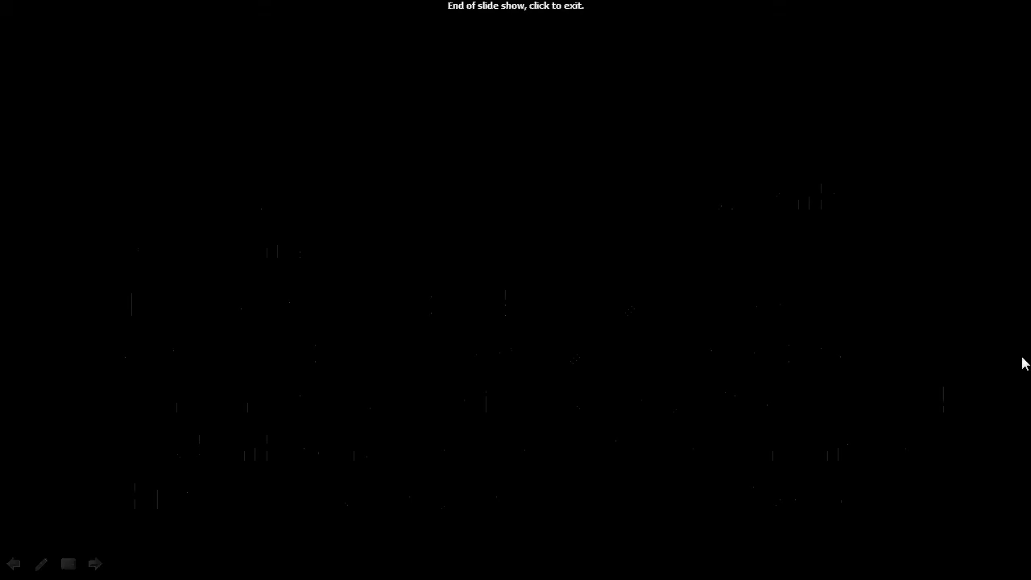
key(alt+Tab)
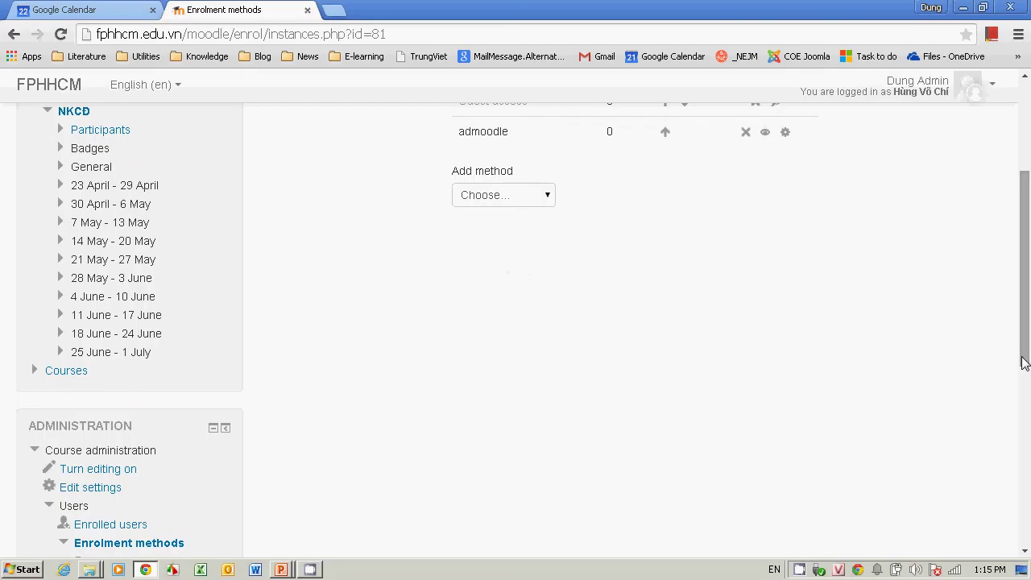
key(alt+Tab)
key(alt+Tab)
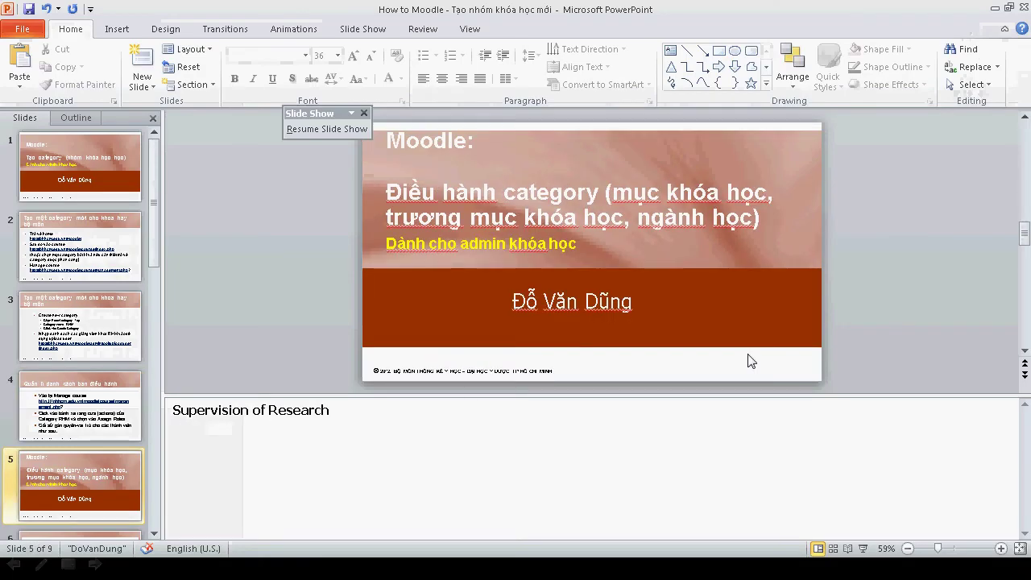
key(alt+Tab)
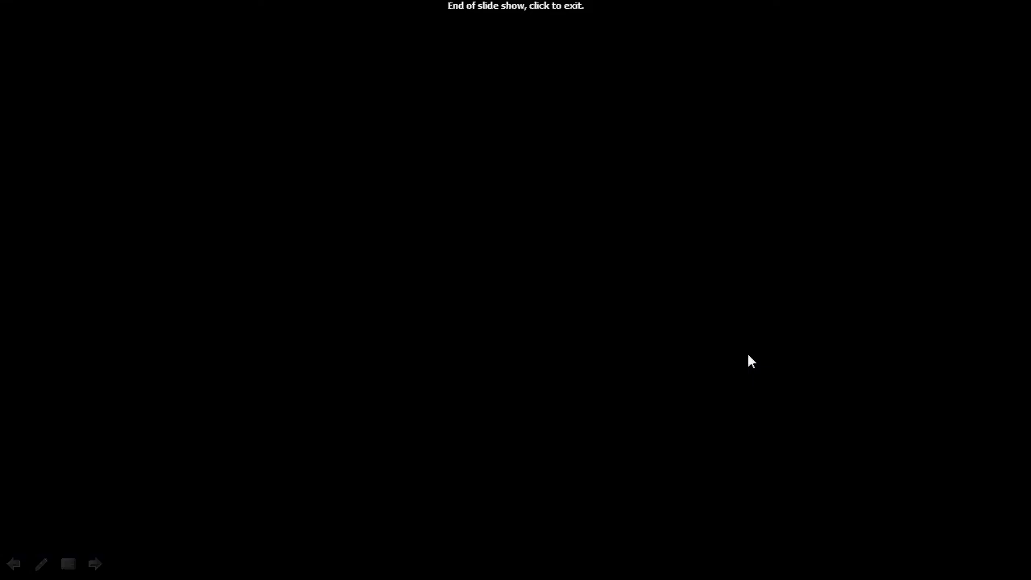
key(Left)
key(Left)
key(Left)
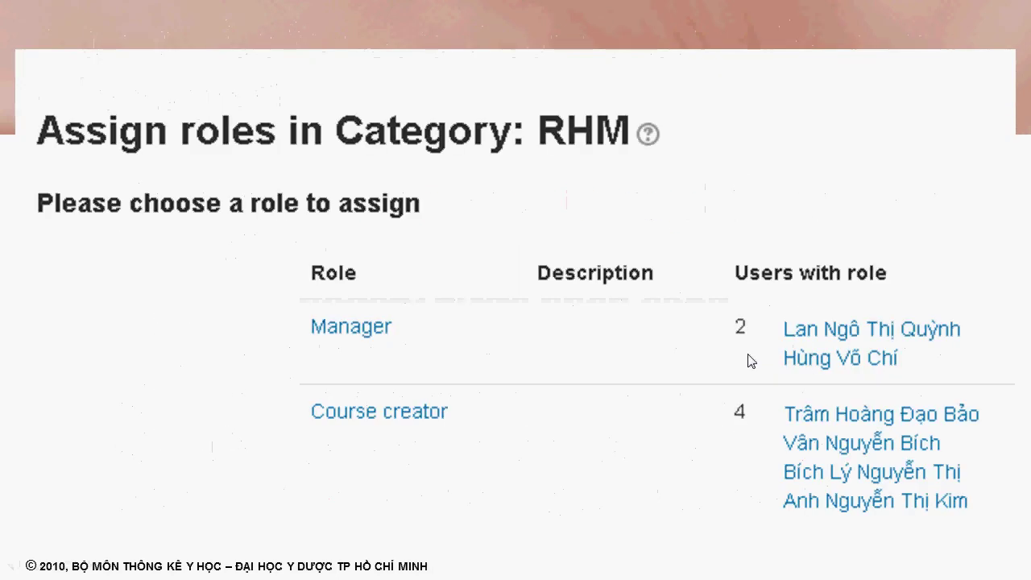
key(Left)
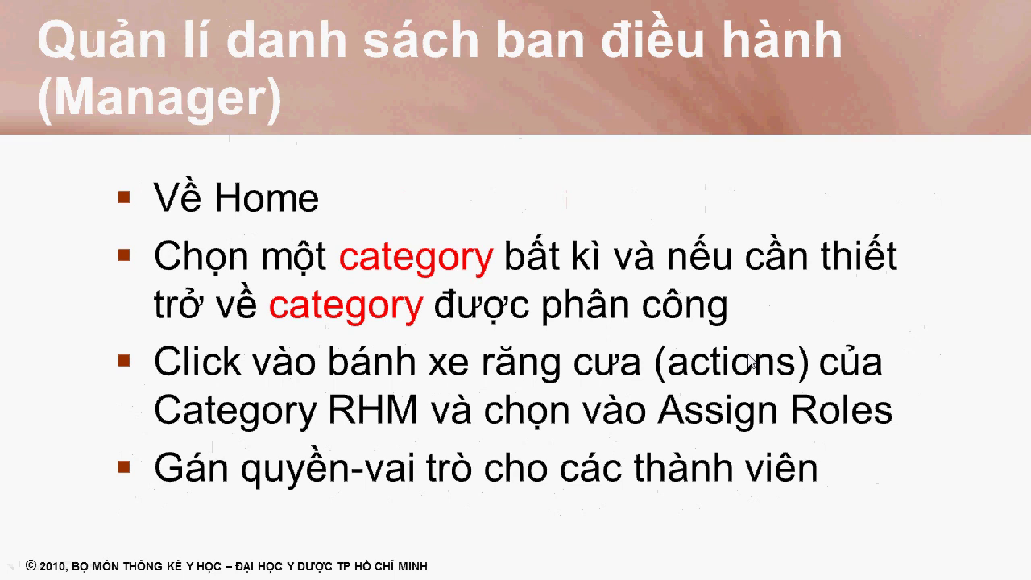
click(749, 362)
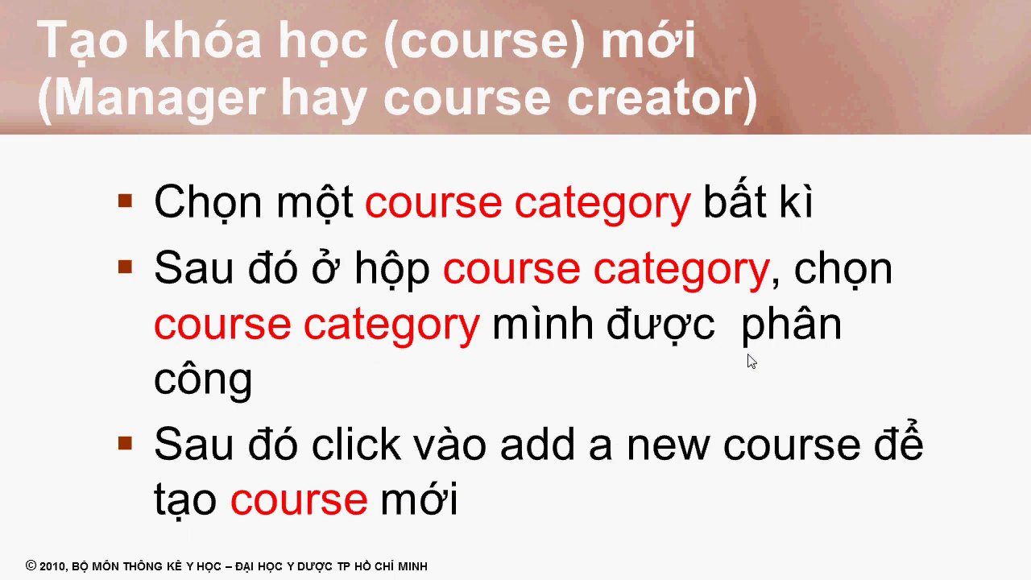
click(750, 362)
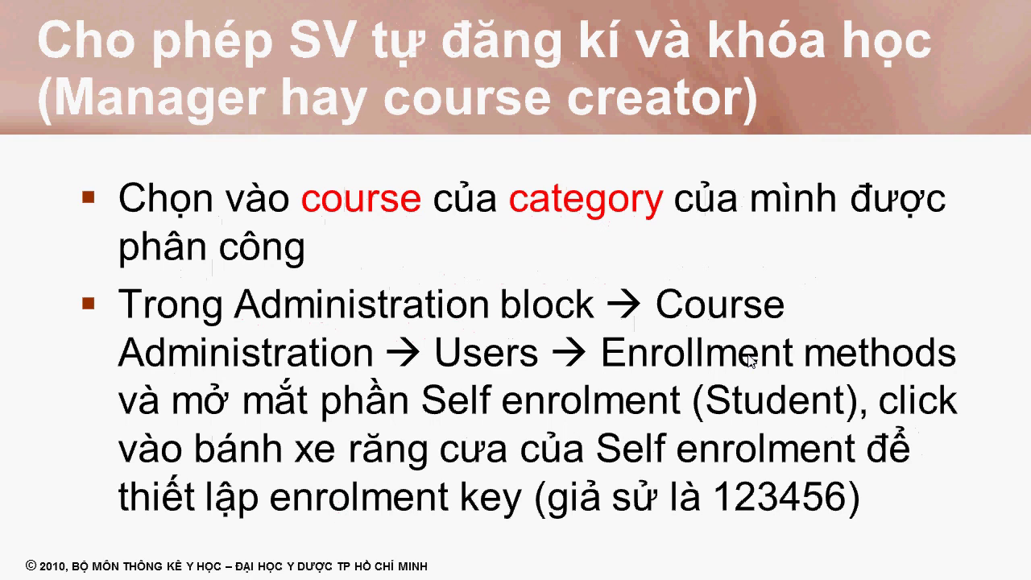
key(alt+Tab)
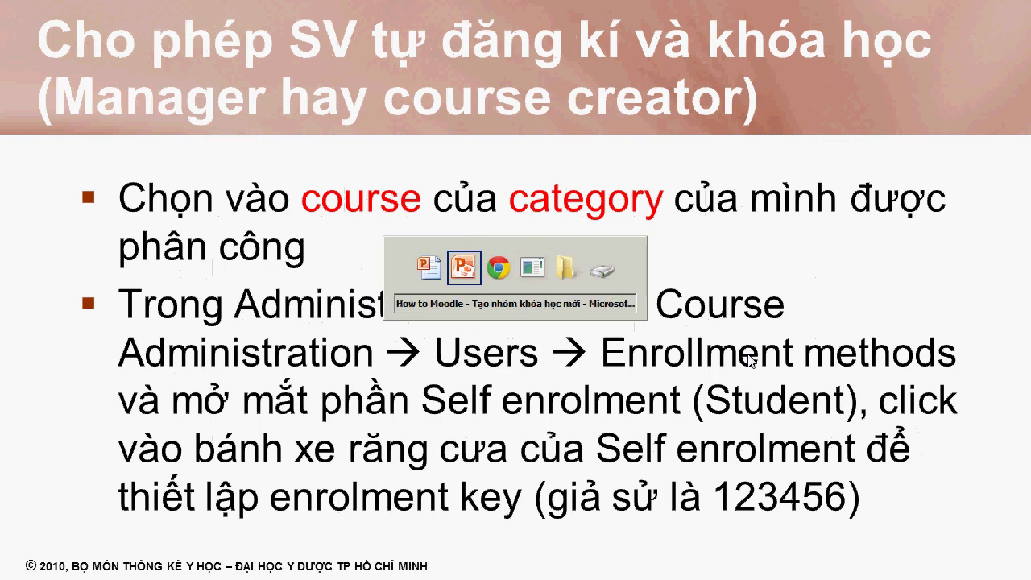
key(alt+Tab)
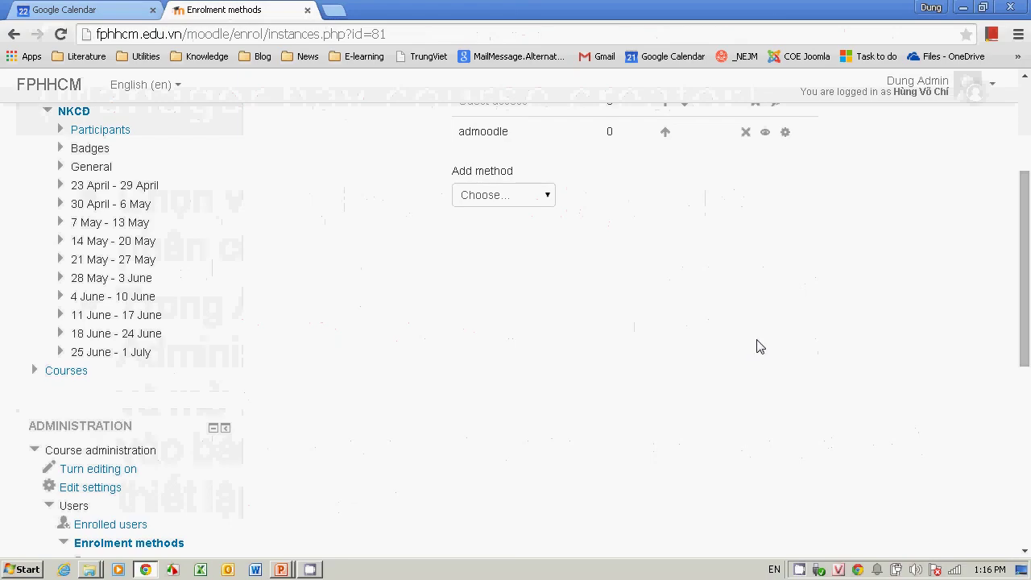
Step: Go from the NKCĐ course home through Enrolment methods to the Enrolled users list, showing 0 users
drag(1023, 202, 1025, 165)
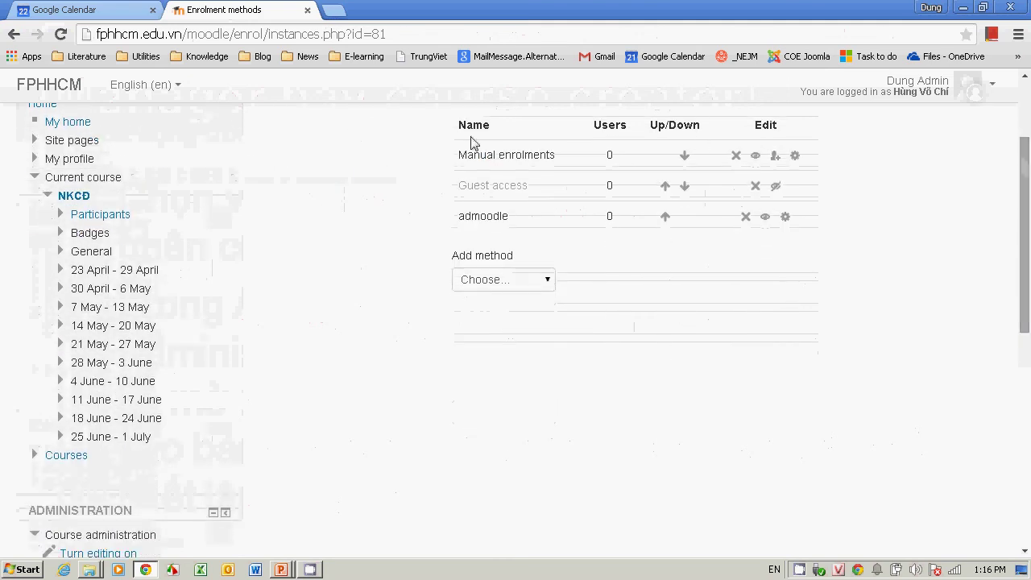
click(79, 201)
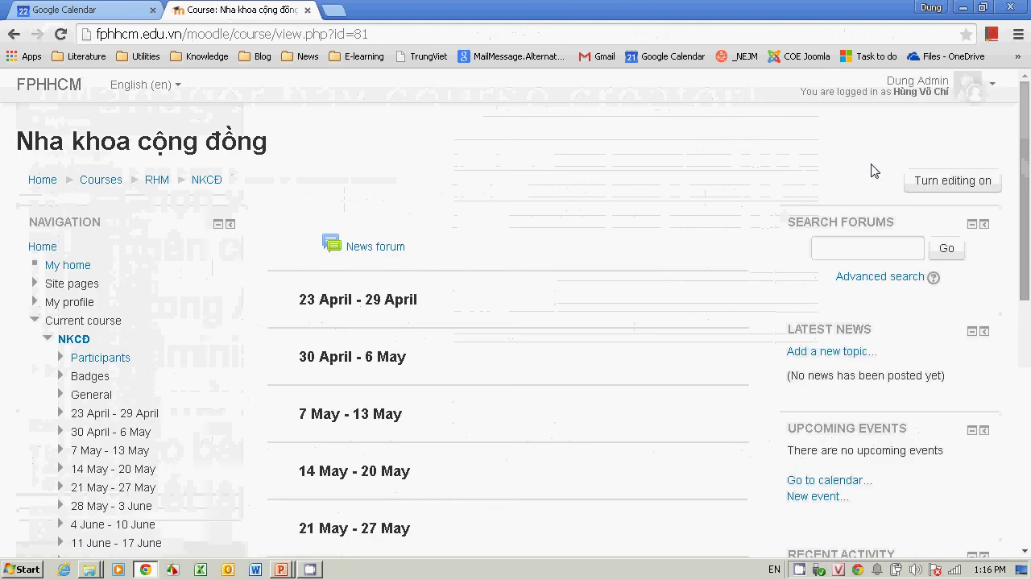
drag(1025, 241, 1025, 374)
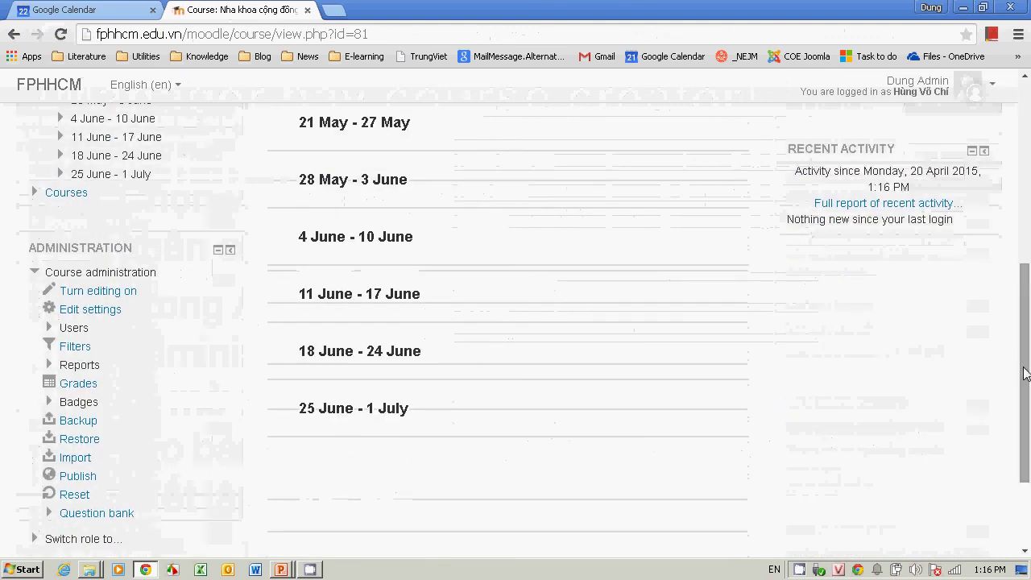
click(76, 328)
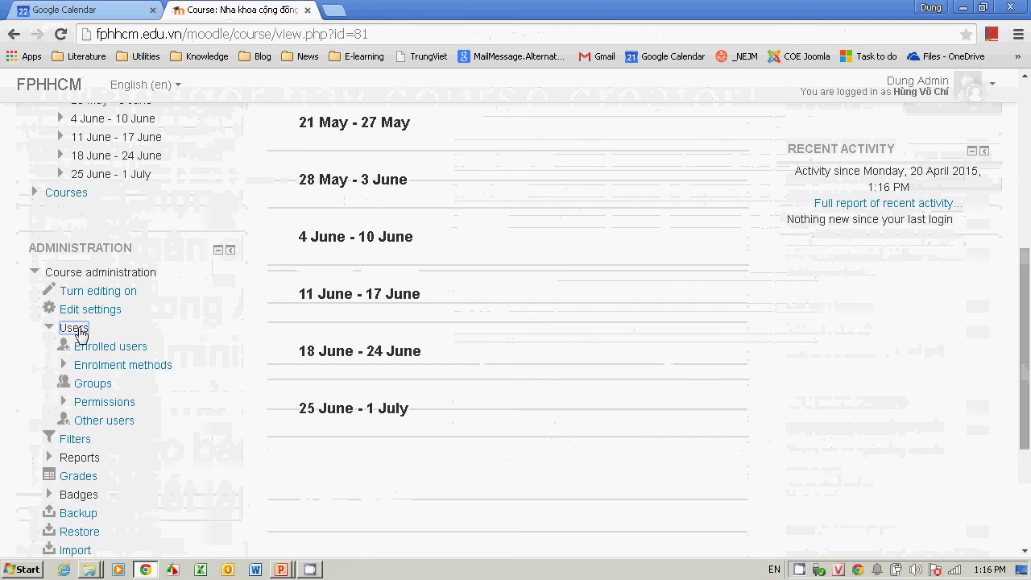
click(105, 366)
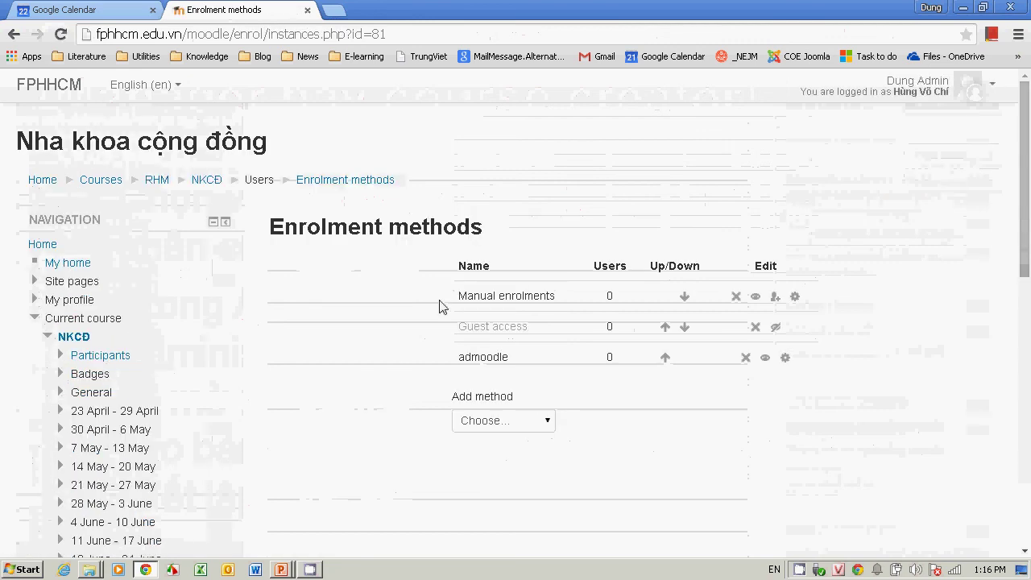
drag(1028, 182, 1027, 390)
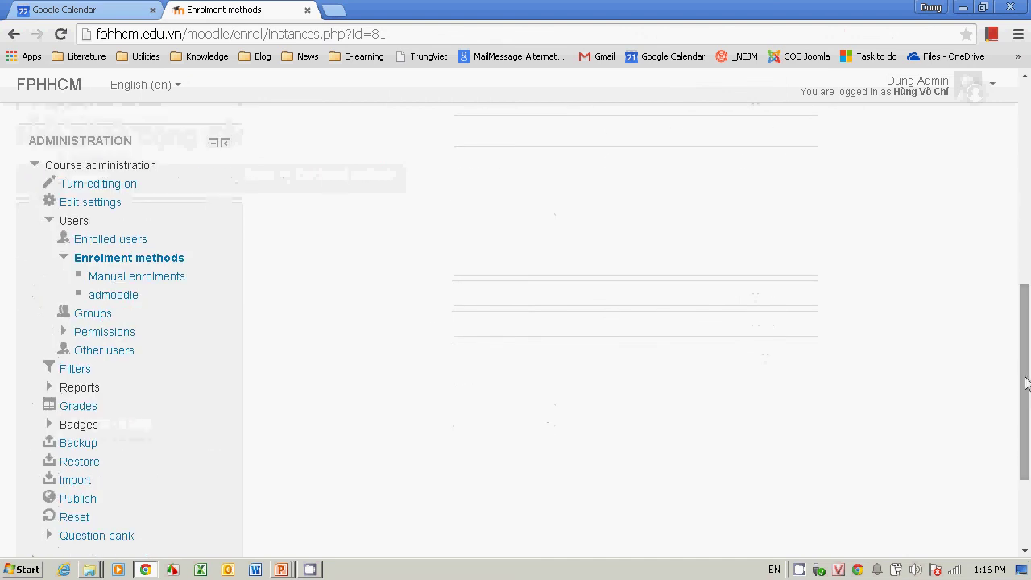
click(100, 240)
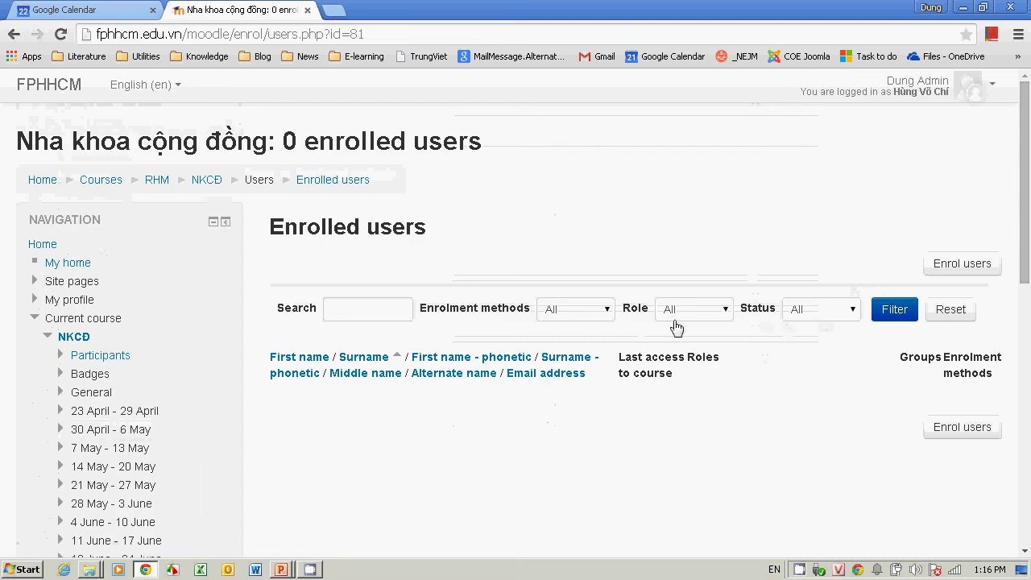
Step: Open the Enrol users panel and search for the teacher's user account
click(951, 274)
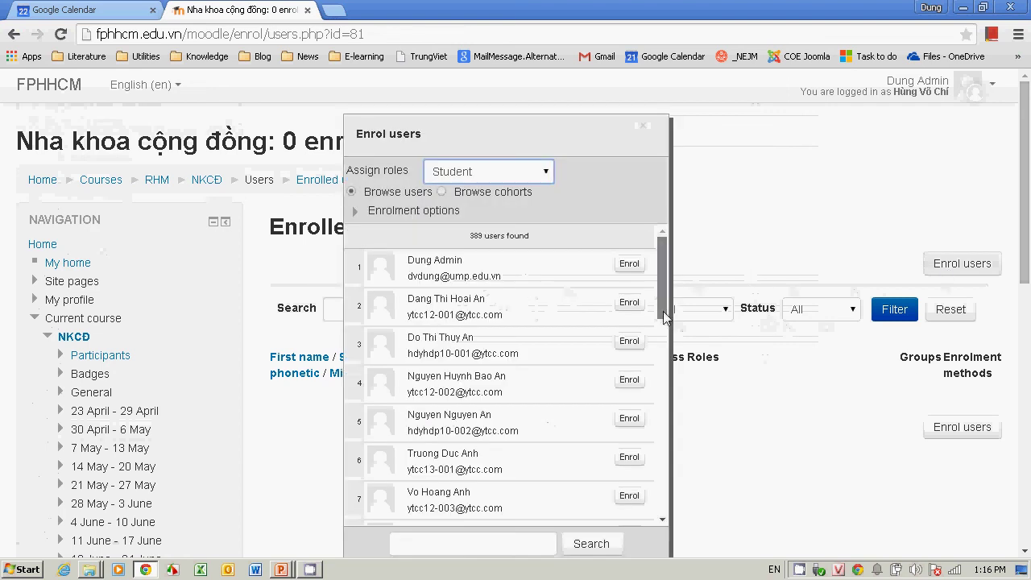
scroll(663, 311, down, 2)
click(518, 545)
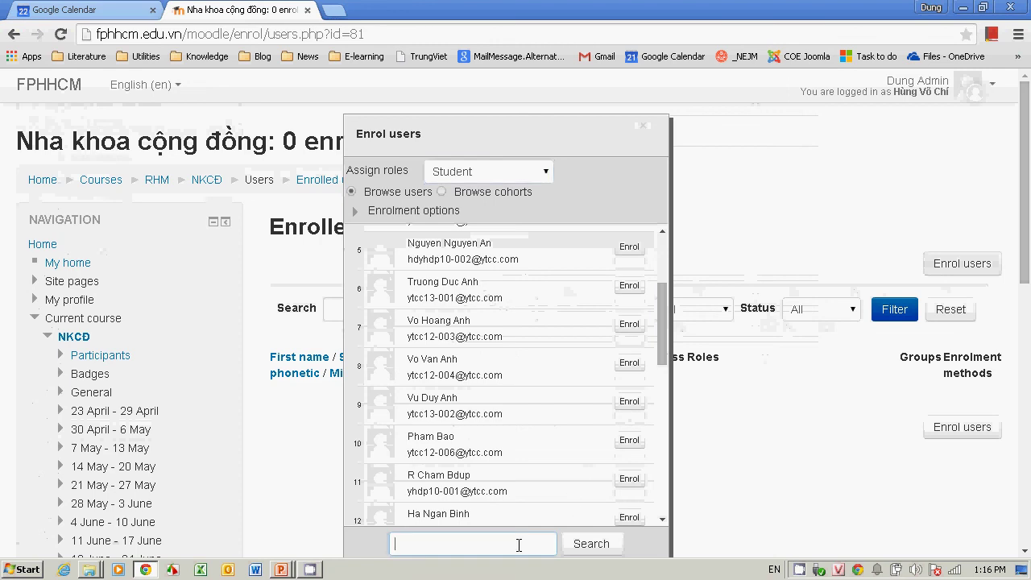
text(thuyr)
click(588, 545)
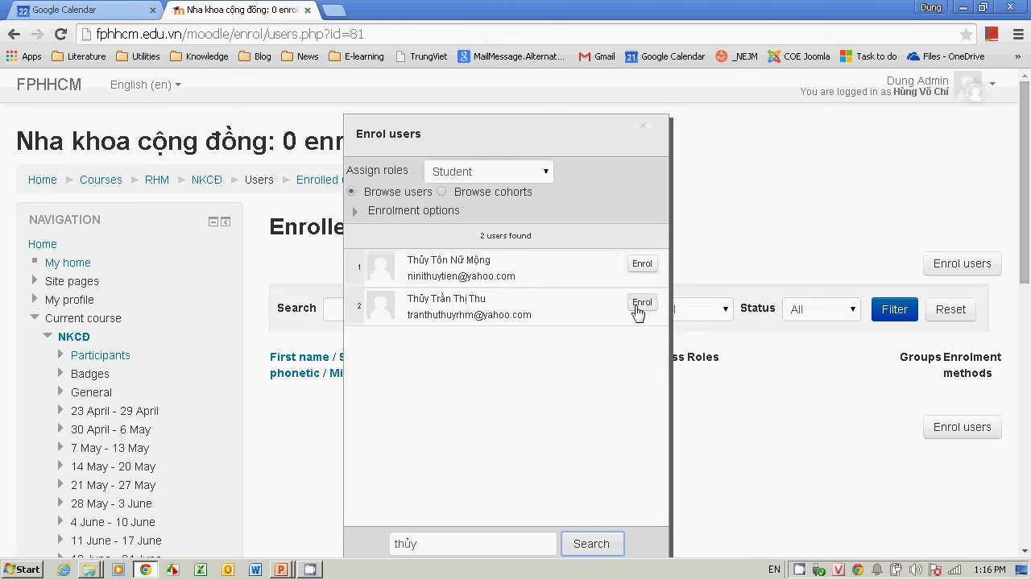
Step: Enrol the found user in the course with the Teacher role
click(548, 174)
click(523, 216)
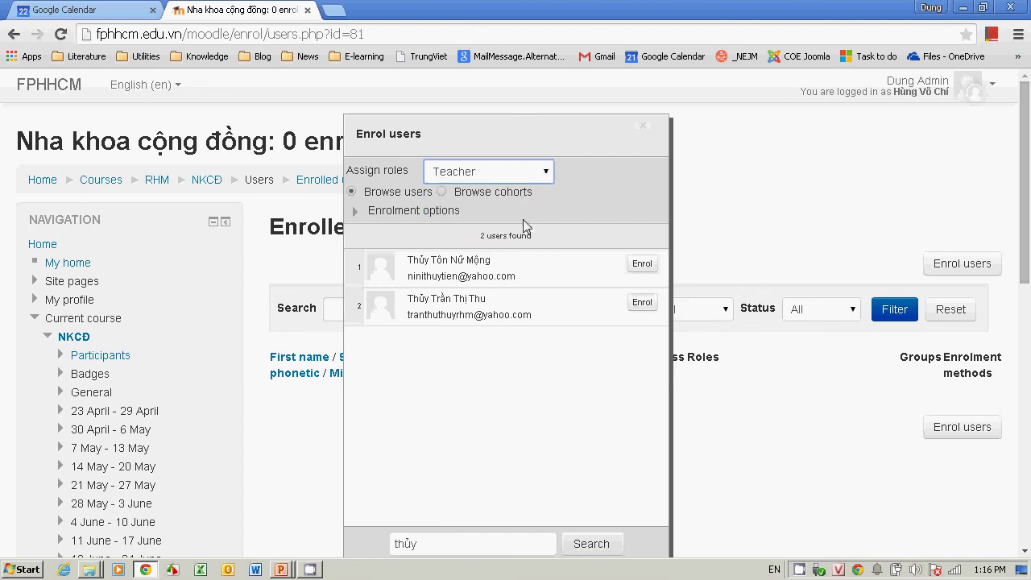
click(642, 304)
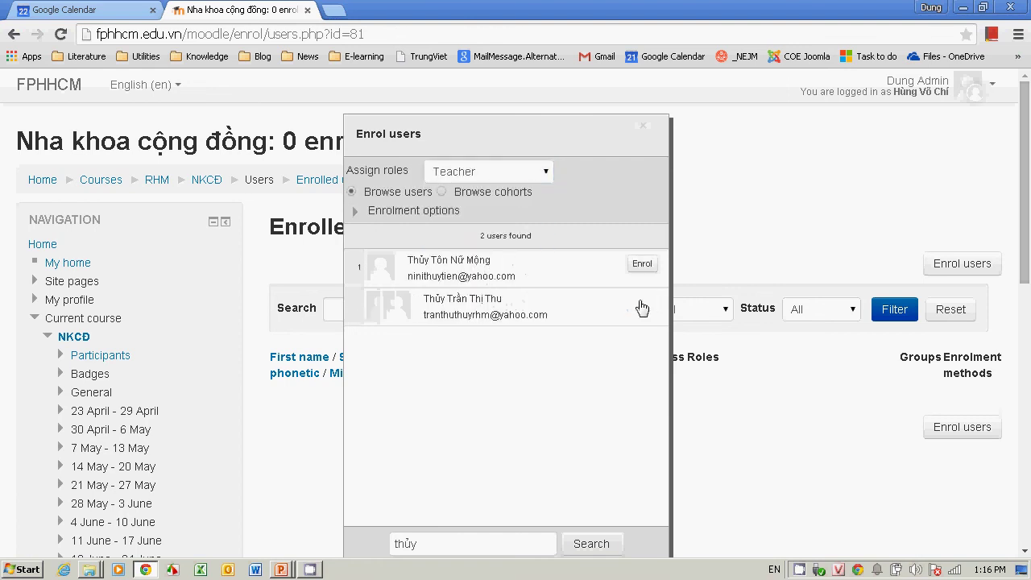
Step: Close the enrol panel and return to the tutorial slide show's title slide
click(648, 131)
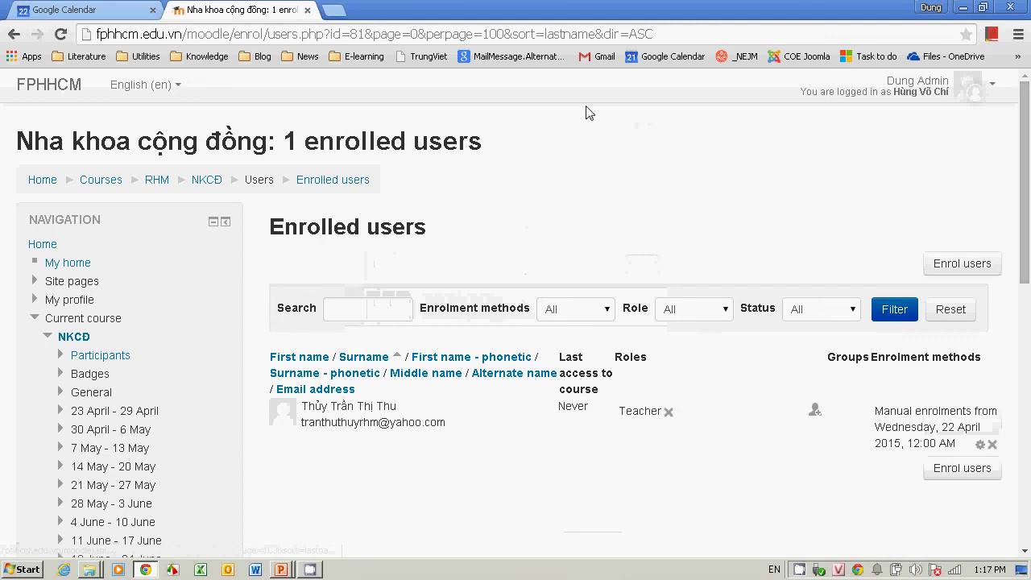
key(alt+Tab)
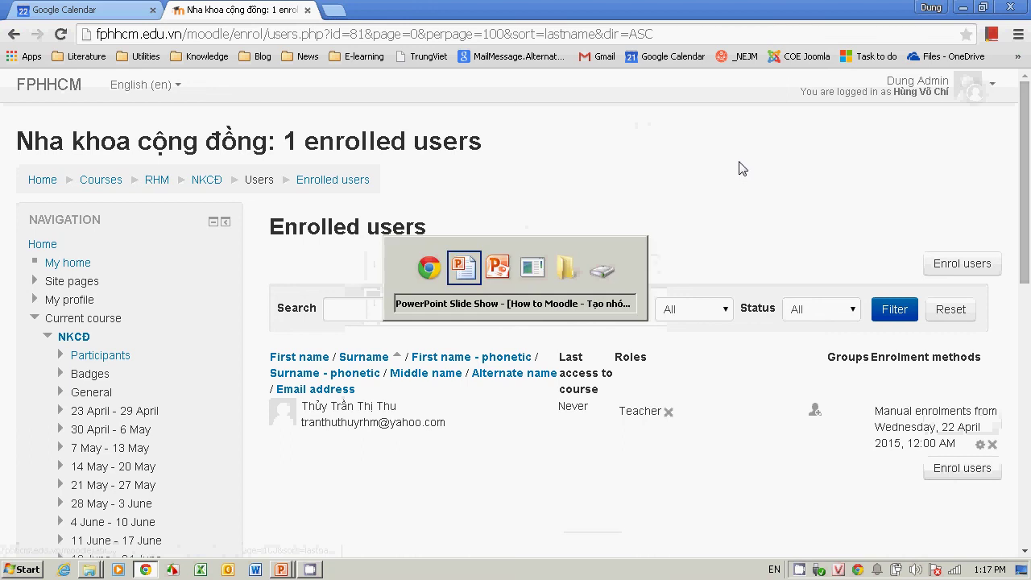
key(Left)
key(Left)
key(Left)
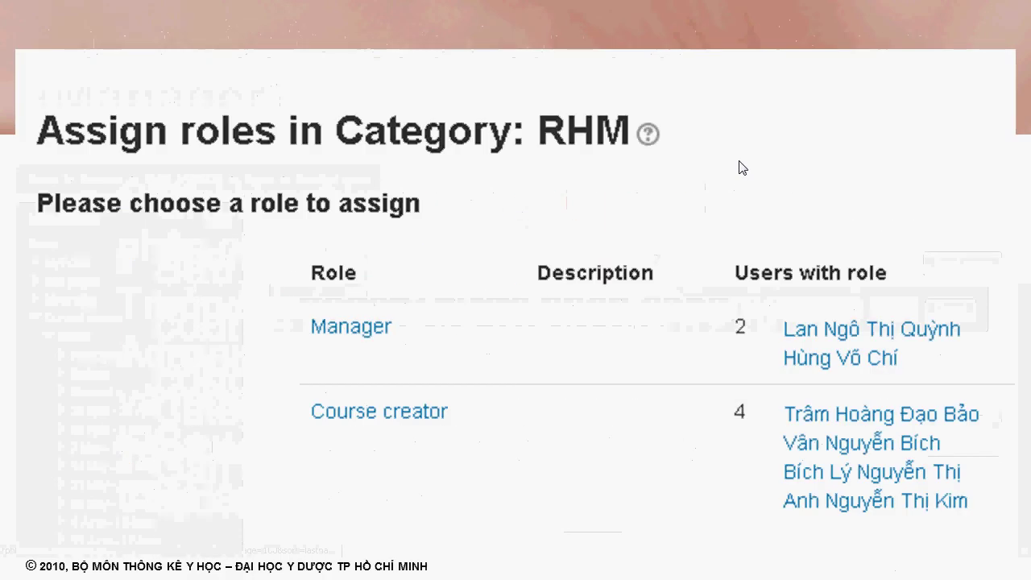